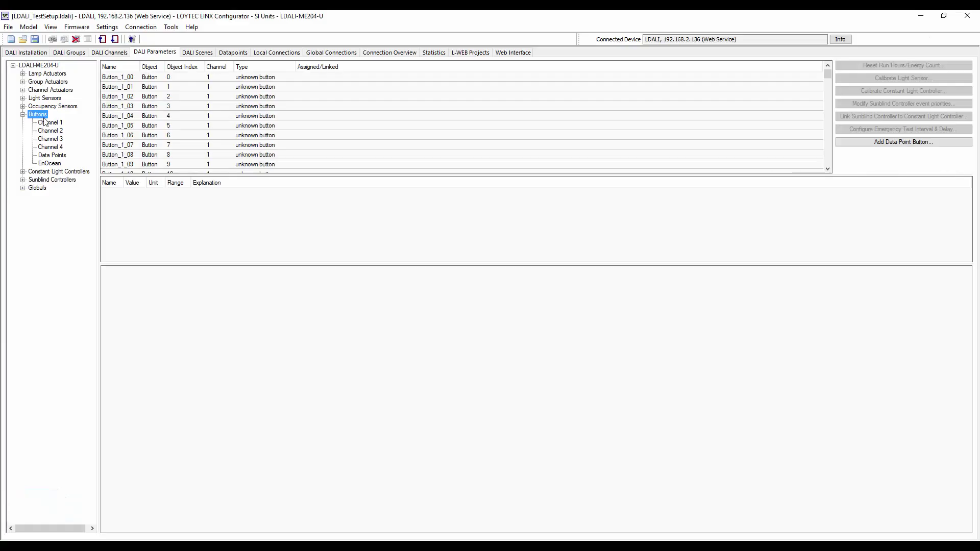
# Browse the button lists for channels 2–4, EnOcean and data points, ending on channel 4.
pyautogui.click(53, 131)
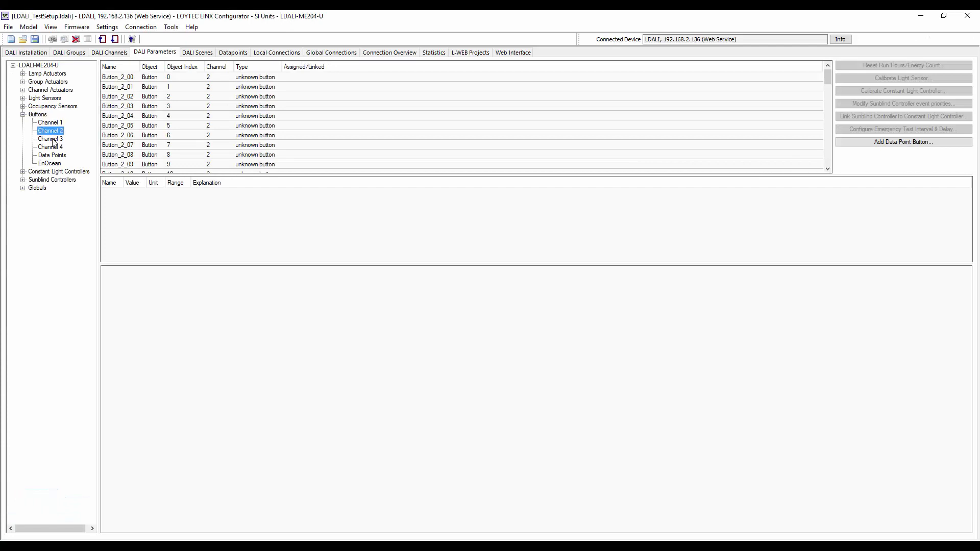
pyautogui.click(53, 139)
pyautogui.click(55, 148)
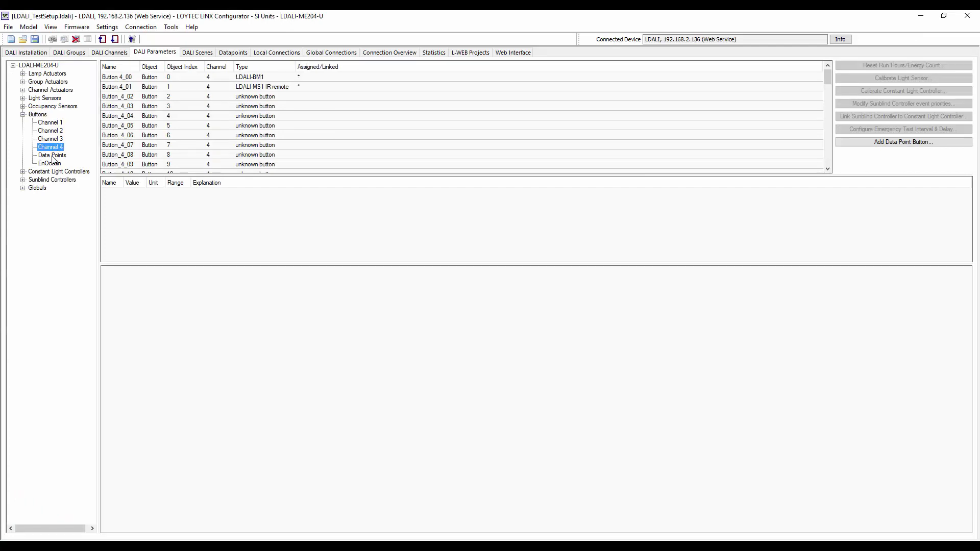
pyautogui.click(52, 164)
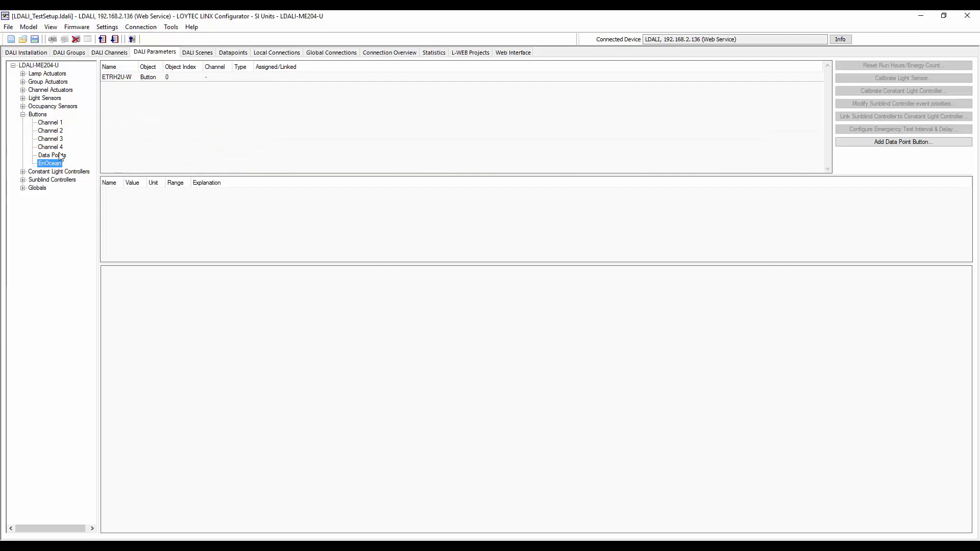
pyautogui.click(57, 156)
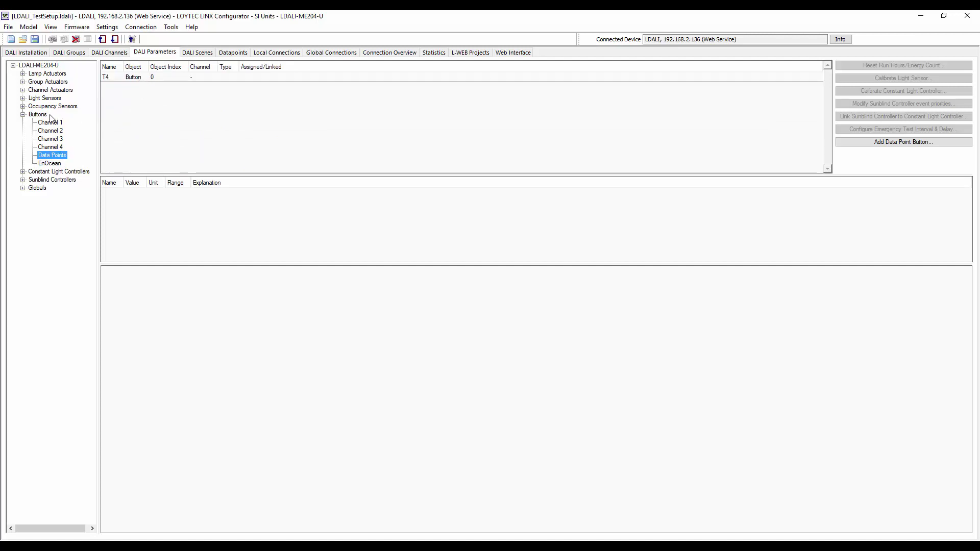
pyautogui.click(50, 147)
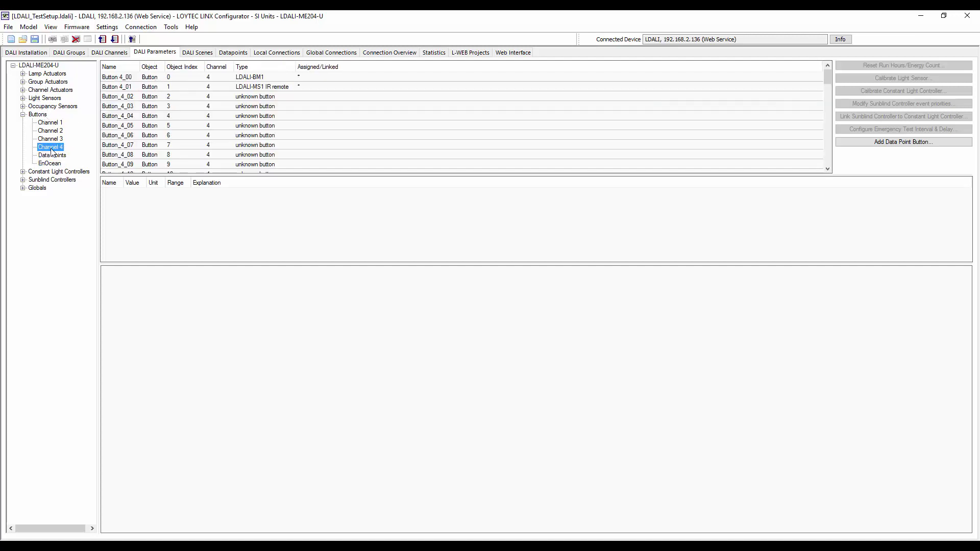
# Check Button_4_00's functions: T1 On (maximum), T2 Off, T3 Auto, T4 Network data point.
pyautogui.click(142, 79)
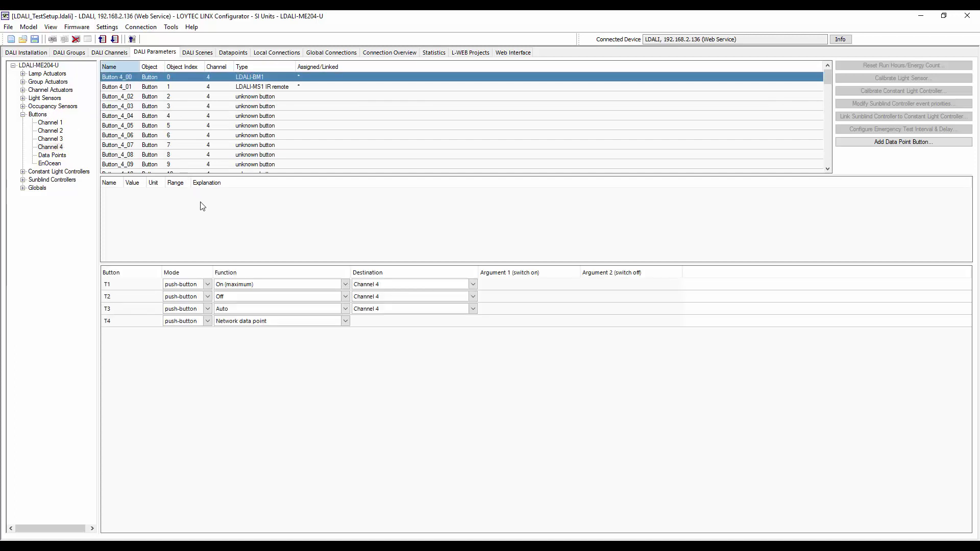
pyautogui.click(243, 285)
pyautogui.click(243, 296)
pyautogui.click(243, 295)
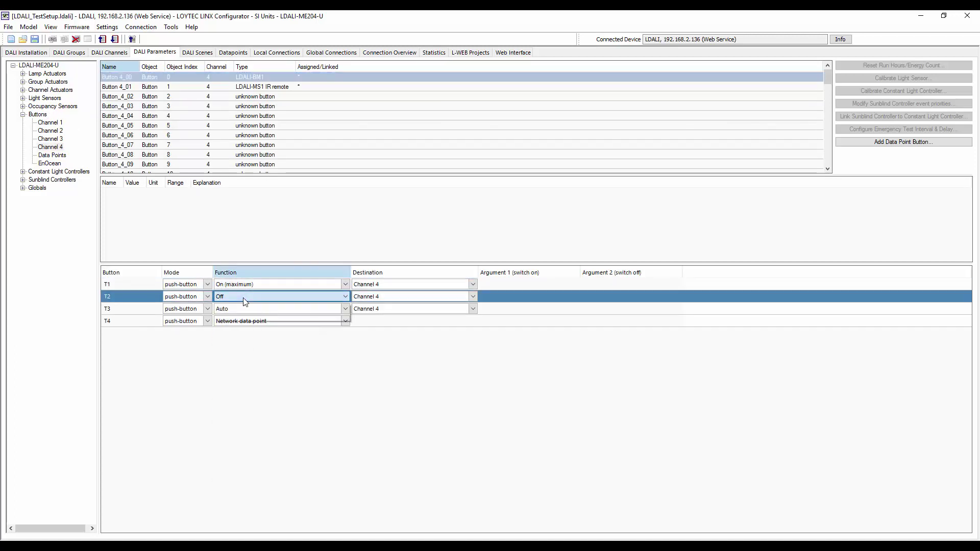
pyautogui.click(180, 365)
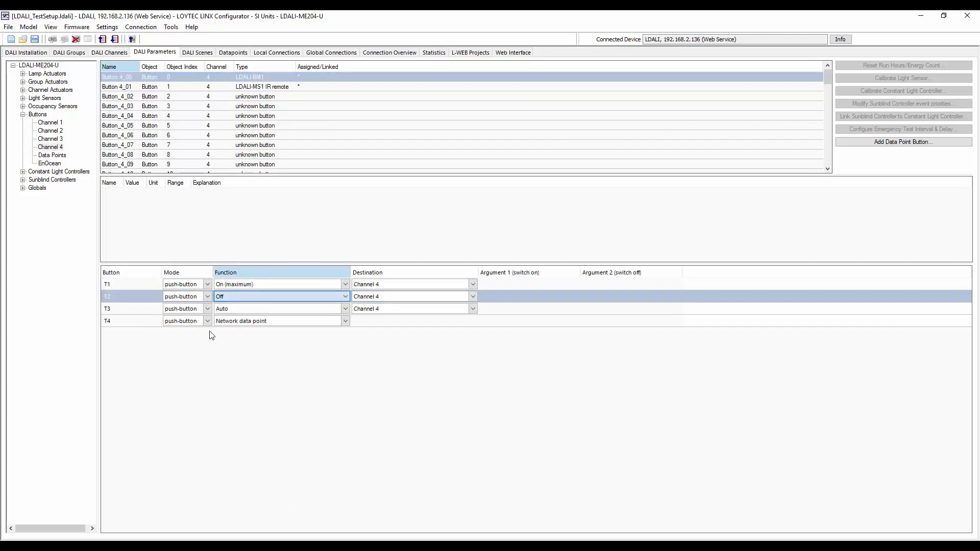
pyautogui.click(224, 308)
pyautogui.click(187, 393)
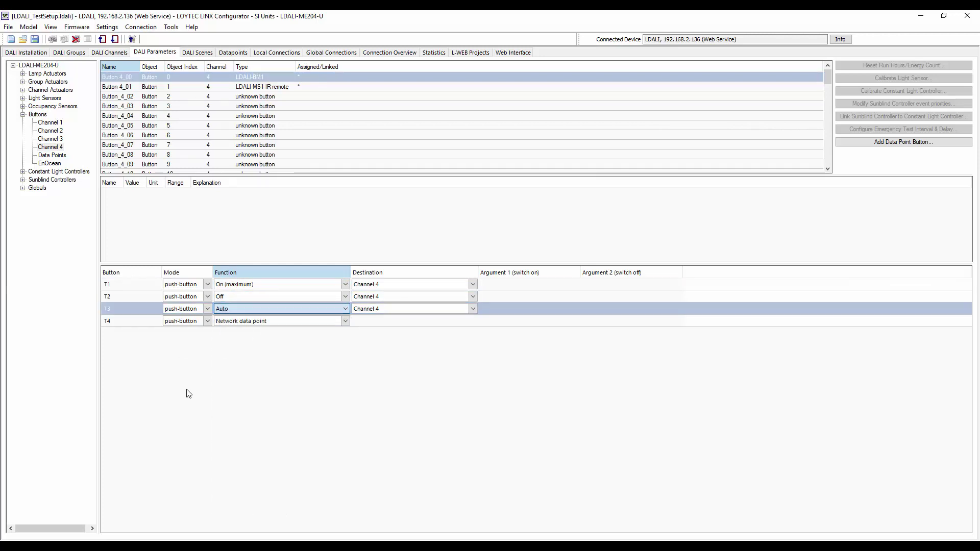
pyautogui.click(232, 322)
pyautogui.click(195, 455)
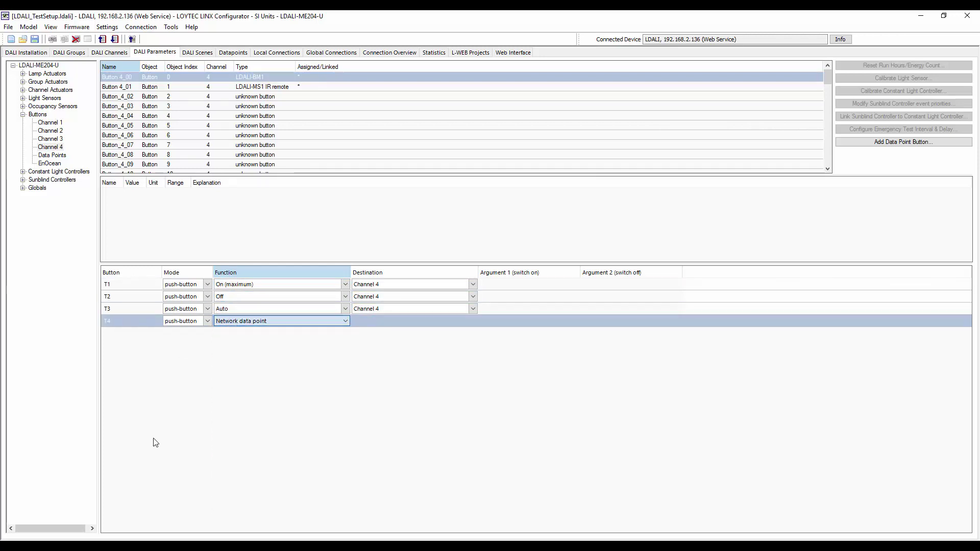
# Confirm that the T4 data point button's function is Dim to.
pyautogui.click(52, 155)
pyautogui.click(131, 80)
pyautogui.click(270, 280)
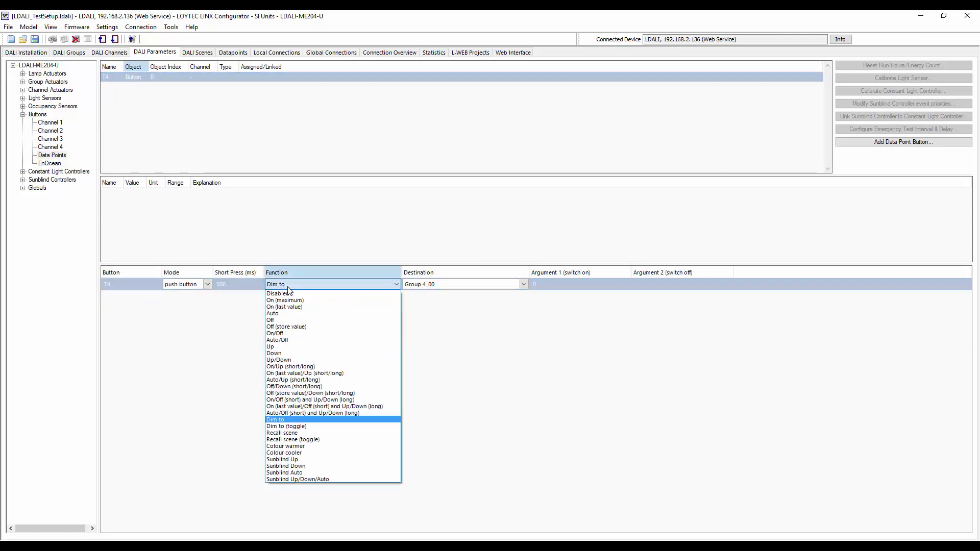
pyautogui.click(289, 280)
# Show the ETRH2U-W EnOcean rocker settings, then switch to the device's web interface.
pyautogui.click(56, 162)
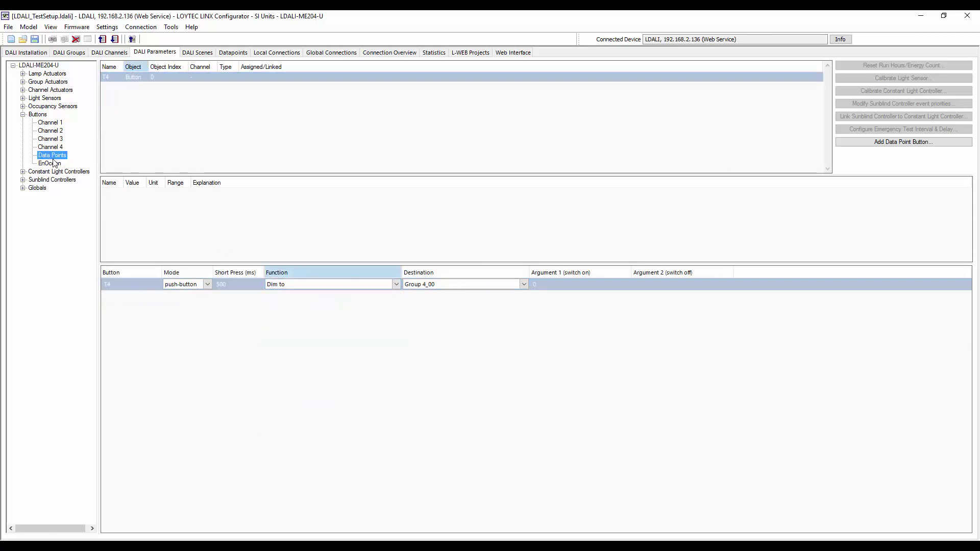
pyautogui.click(160, 77)
pyautogui.hotkey('alt', 'Tab')
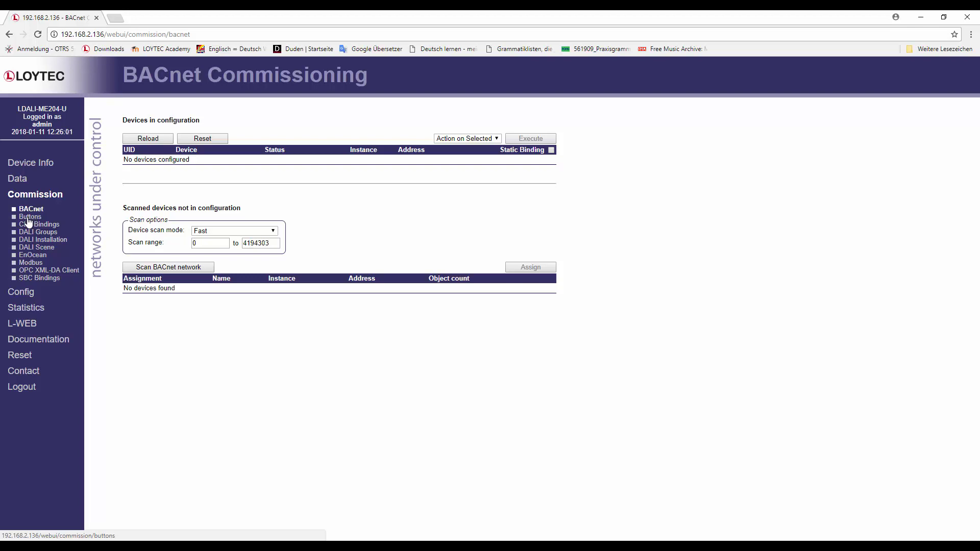
# Review Button 4_00's T1–T4 functions, keeping T4 at Network data point, and save.
pyautogui.click(28, 219)
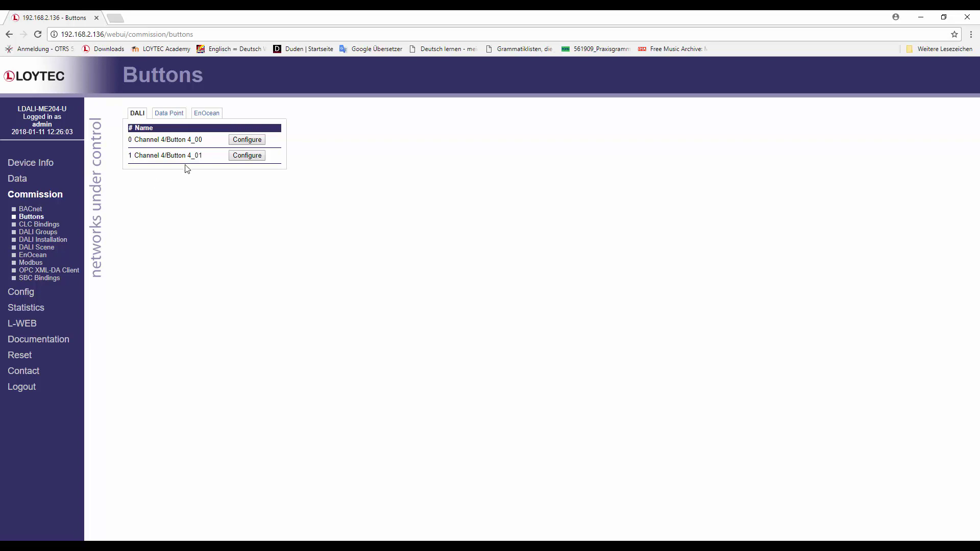
pyautogui.click(241, 142)
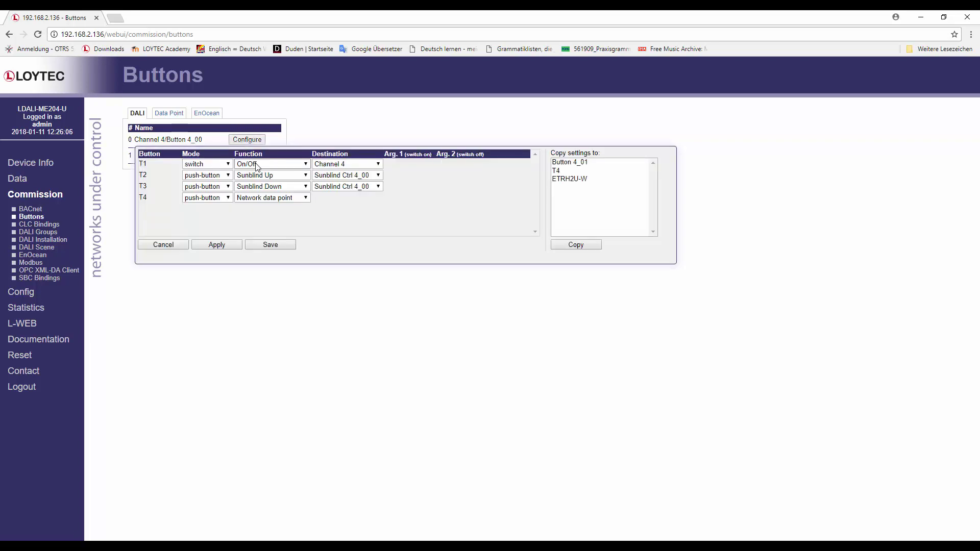
pyautogui.click(245, 164)
pyautogui.click(245, 164)
pyautogui.click(258, 178)
pyautogui.click(257, 179)
pyautogui.click(259, 188)
pyautogui.click(260, 189)
pyautogui.click(260, 198)
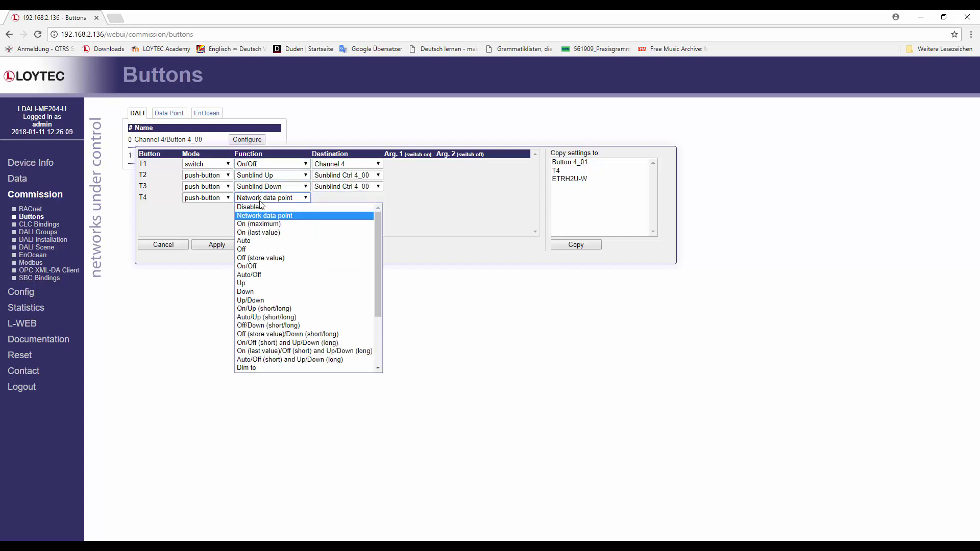
pyautogui.click(260, 209)
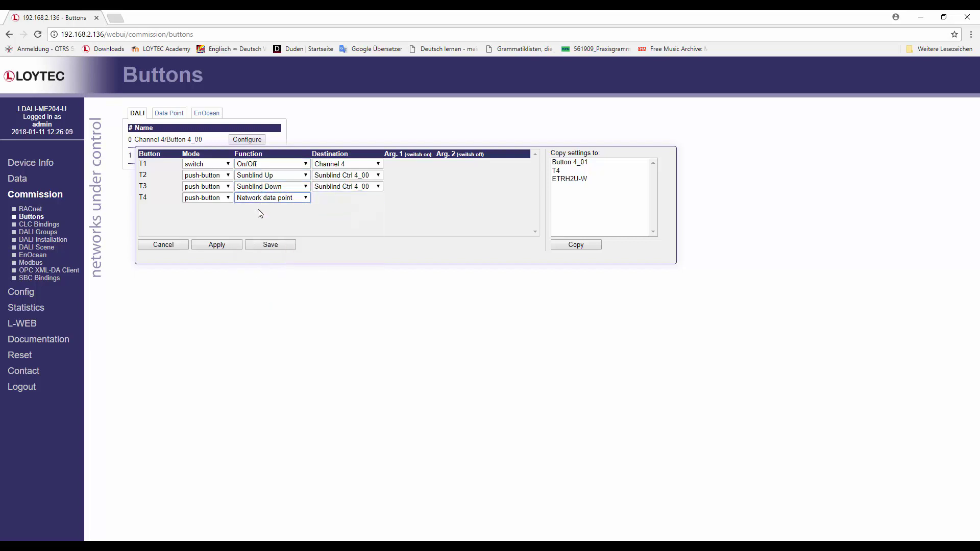
pyautogui.click(267, 246)
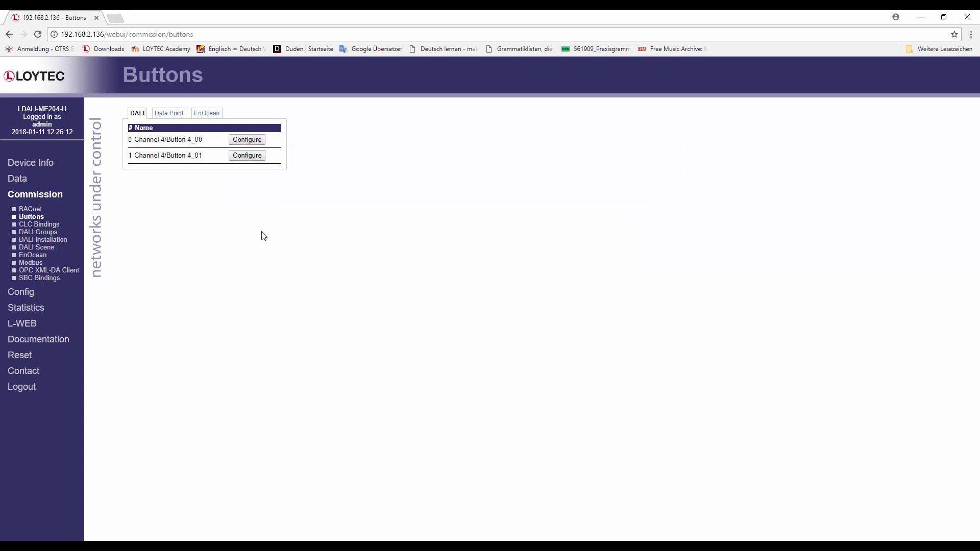
# Review the T4 data point button's function and save it unchanged.
pyautogui.click(169, 113)
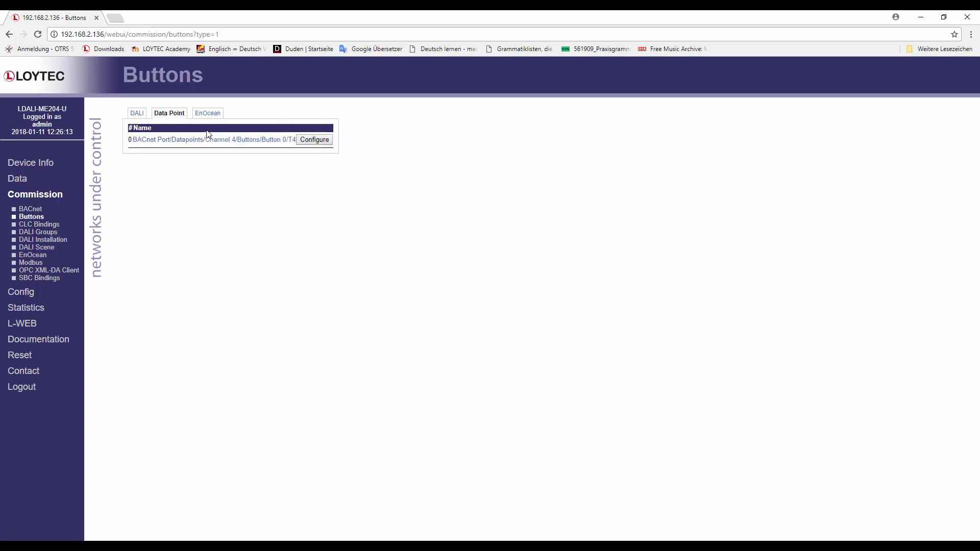
pyautogui.click(312, 139)
pyautogui.click(317, 172)
pyautogui.click(318, 173)
pyautogui.click(270, 245)
# Review the ETRH2U-W EnOcean button's function and save it unchanged.
pyautogui.click(214, 116)
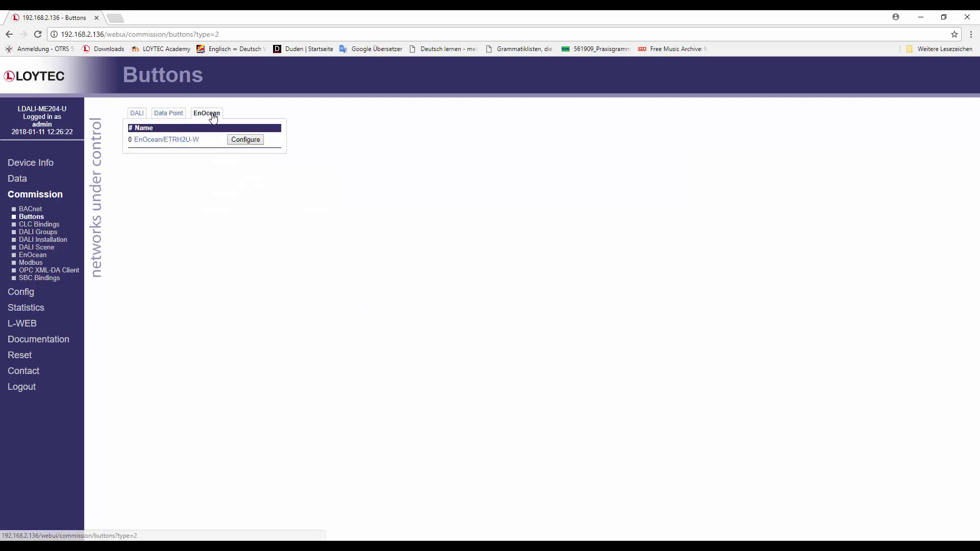
pyautogui.click(245, 140)
pyautogui.click(300, 172)
pyautogui.click(299, 173)
pyautogui.click(300, 172)
pyautogui.click(300, 223)
pyautogui.click(278, 245)
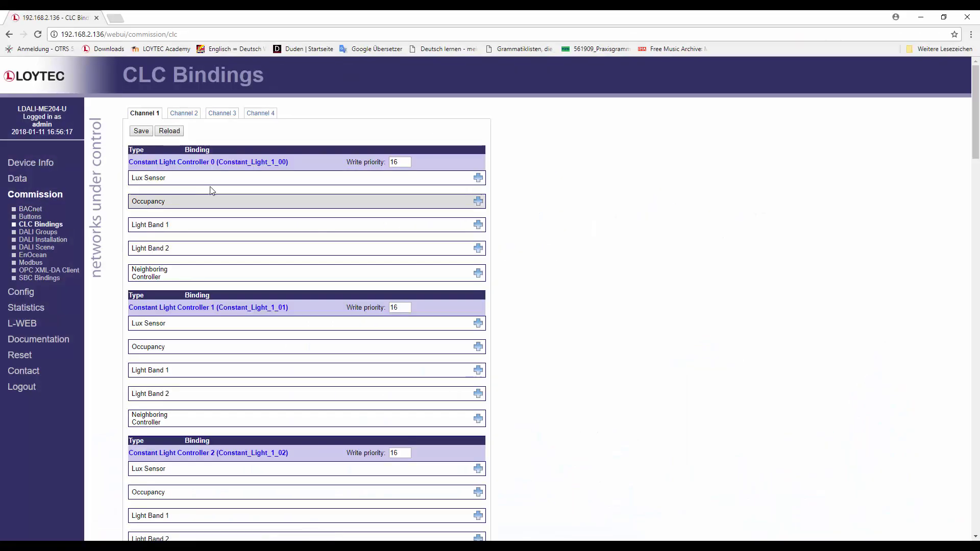
# Bind Constant Light Controller 0's Lux Sensor to the occupancy sensor's Illumination and save.
pyautogui.click(477, 177)
pyautogui.click(307, 191)
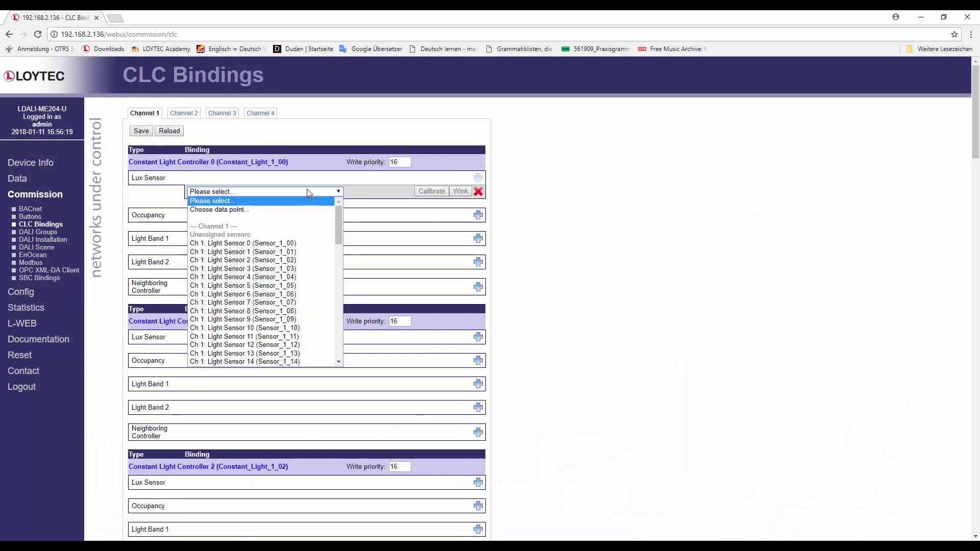
pyautogui.click(295, 208)
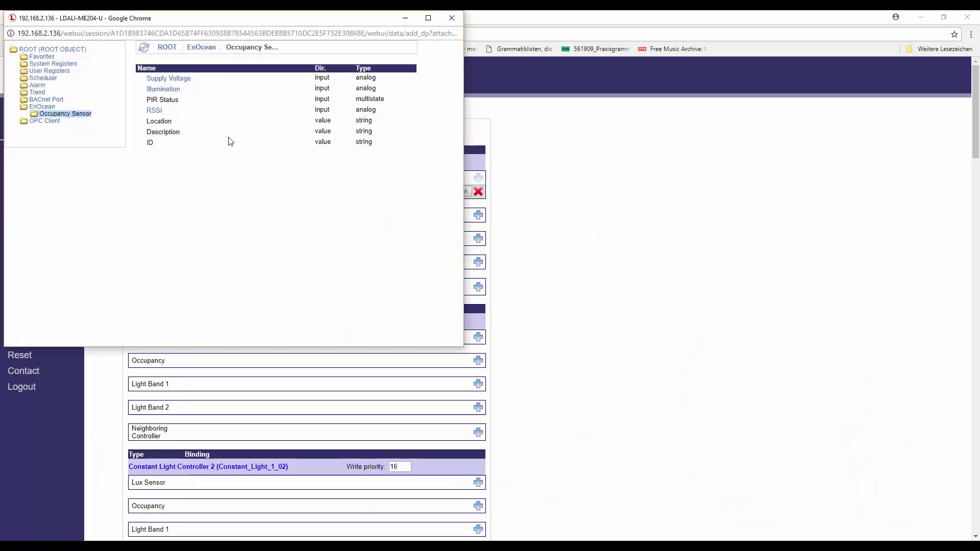
pyautogui.click(162, 89)
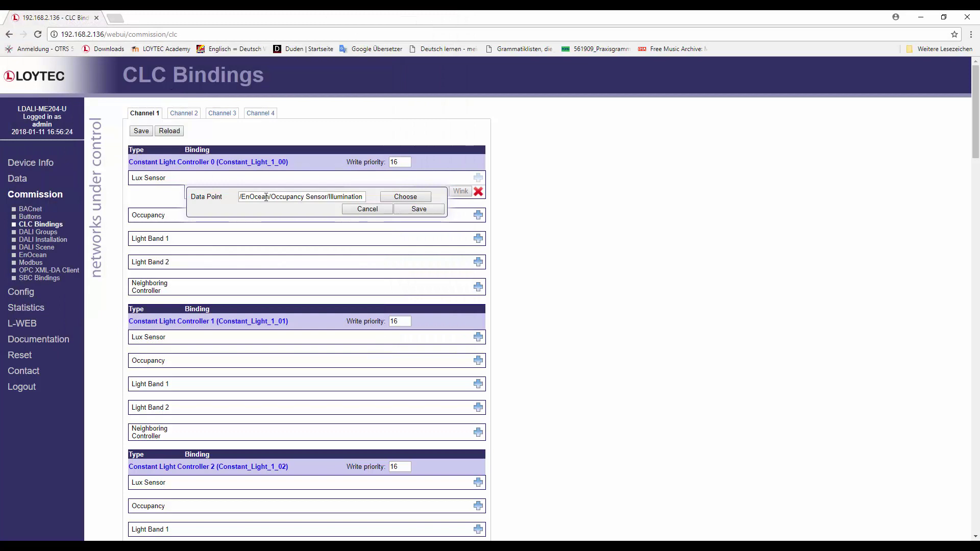
pyautogui.click(419, 209)
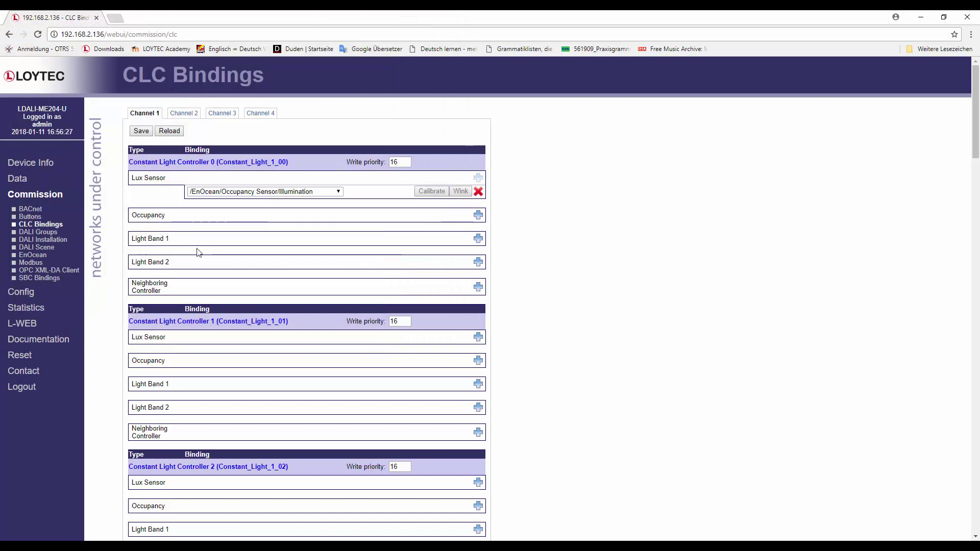
# Bind Sunblind Controller 0's Lux Sensor to Illumination and save.
pyautogui.click(51, 278)
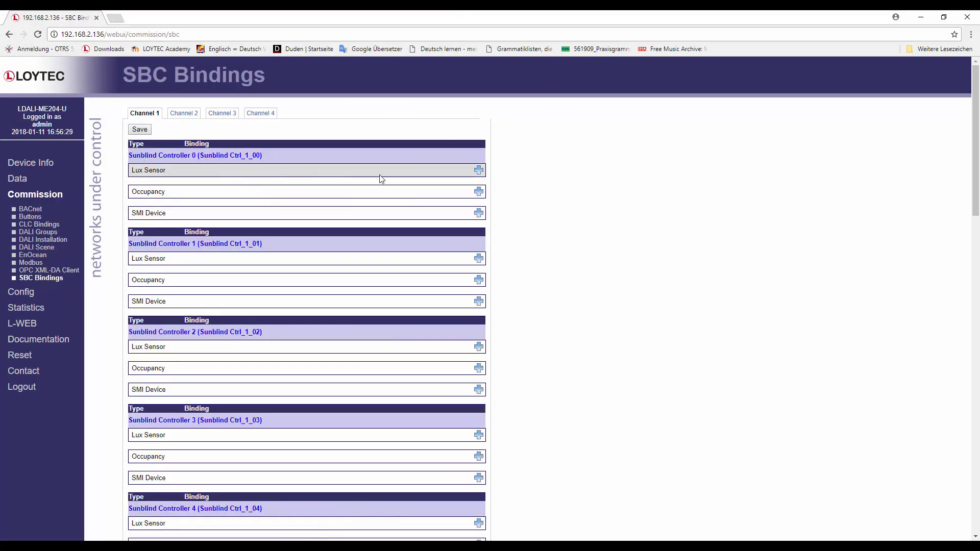
pyautogui.click(478, 170)
pyautogui.click(316, 185)
pyautogui.click(302, 199)
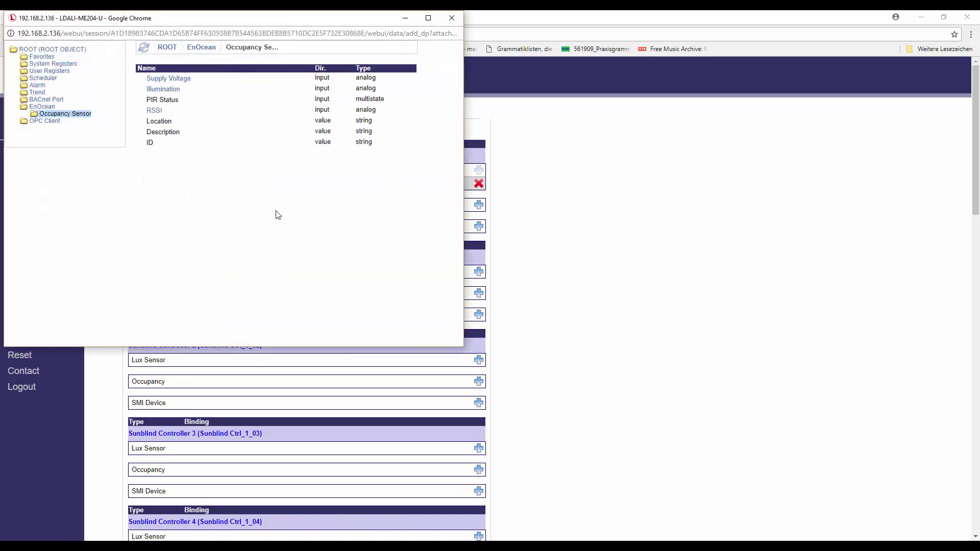
pyautogui.click(163, 91)
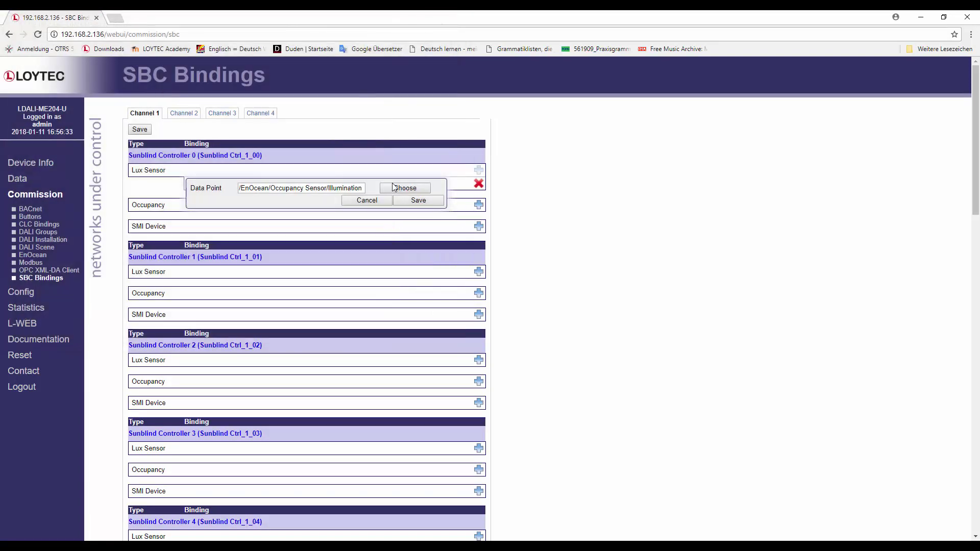
pyautogui.click(418, 200)
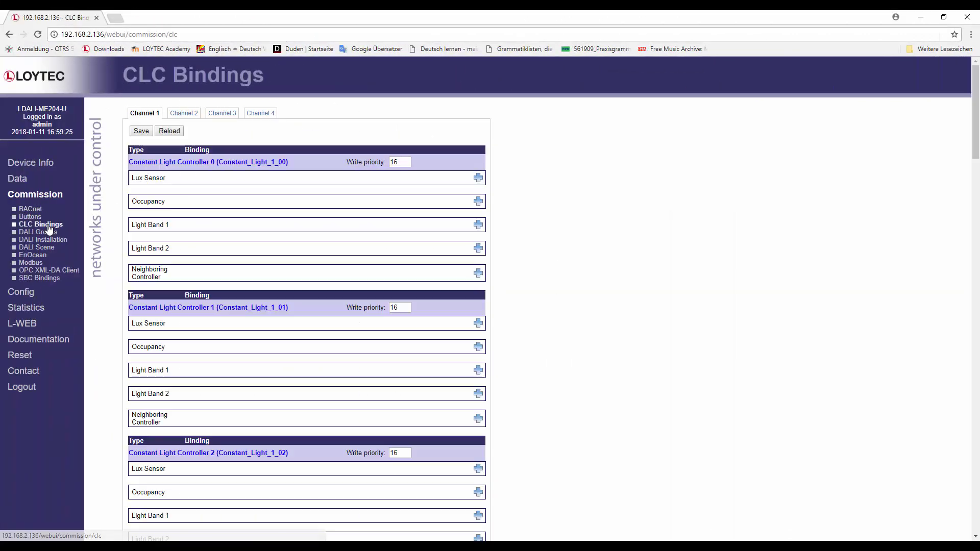
# Bind the controller's Occupancy input to the sensor's PIR Status and save.
pyautogui.click(477, 202)
pyautogui.click(336, 215)
pyautogui.click(309, 234)
pyautogui.click(170, 101)
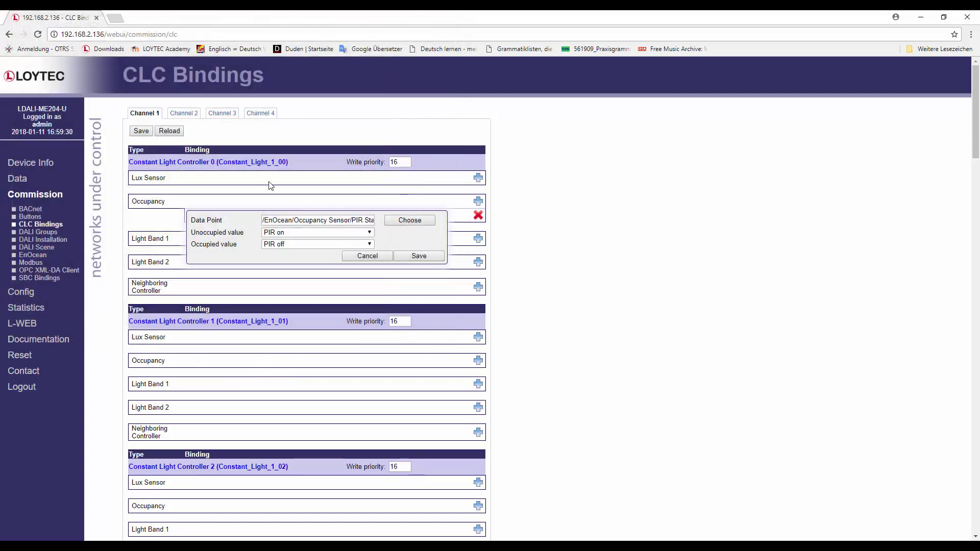
pyautogui.click(418, 256)
# Bind Sunblind Controller 0's Occupancy input to PIR Status.
pyautogui.click(58, 277)
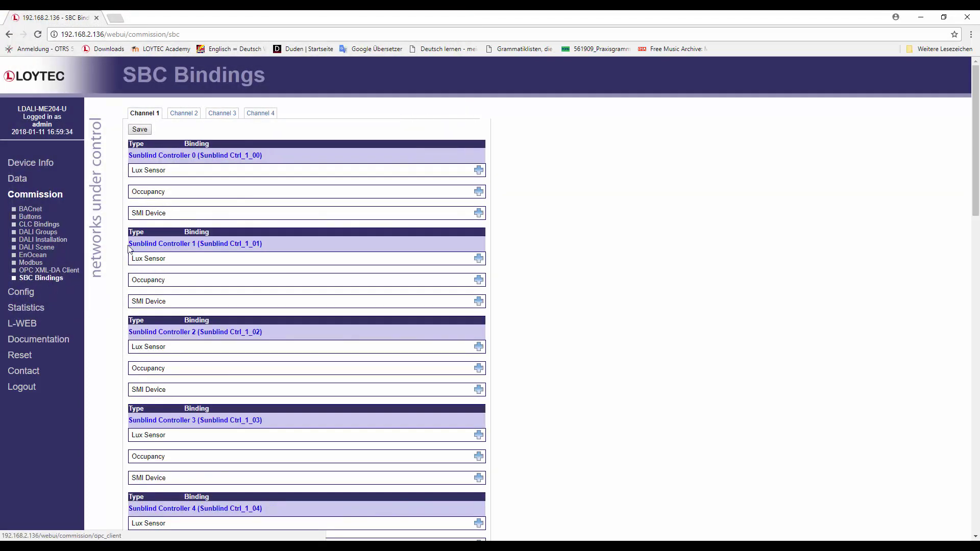
pyautogui.click(478, 192)
pyautogui.click(271, 205)
pyautogui.click(252, 222)
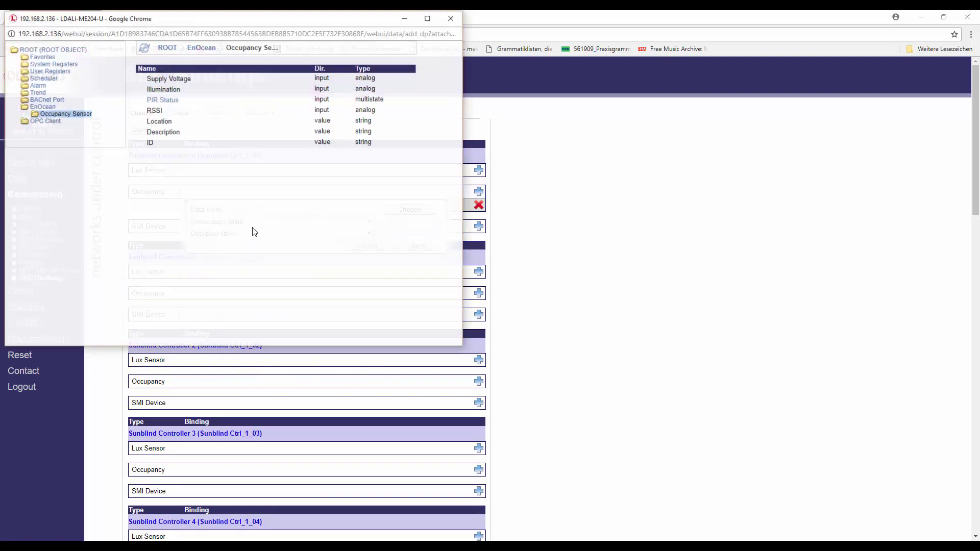
pyautogui.doubleClick(163, 100)
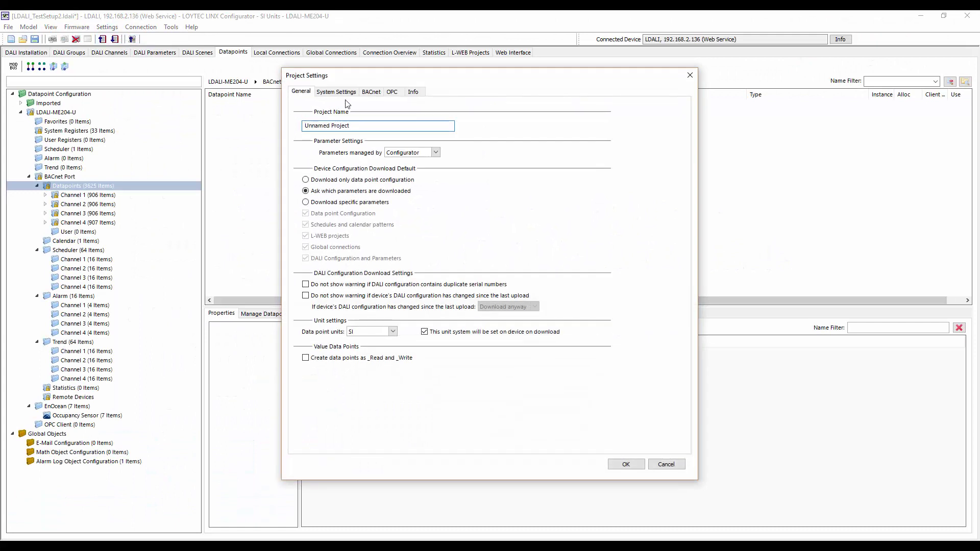
# In BACnet settings, disable Lamp Battery Charge, Group Scene and Group Status objects; enable Channel Command.
pyautogui.click(371, 92)
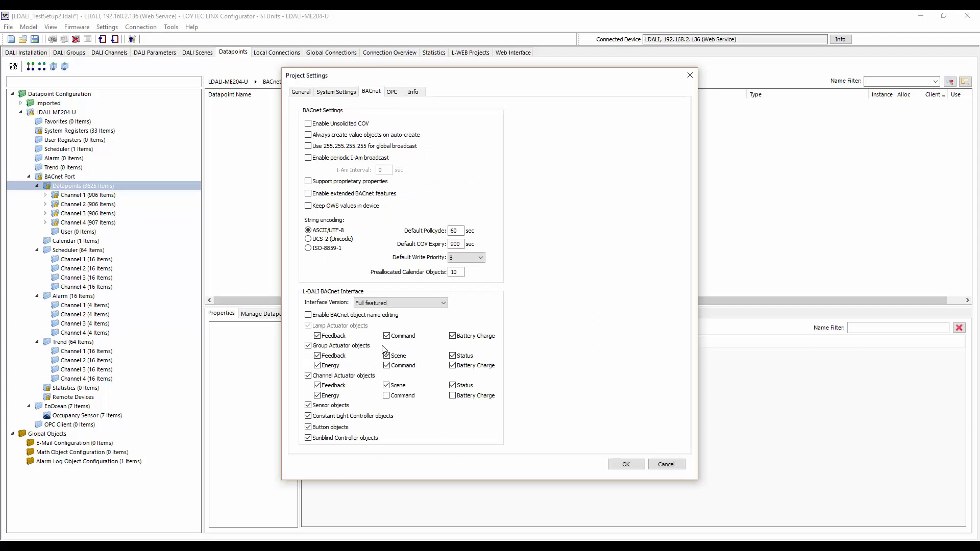
pyautogui.click(460, 337)
pyautogui.click(397, 358)
pyautogui.click(458, 358)
pyautogui.click(391, 400)
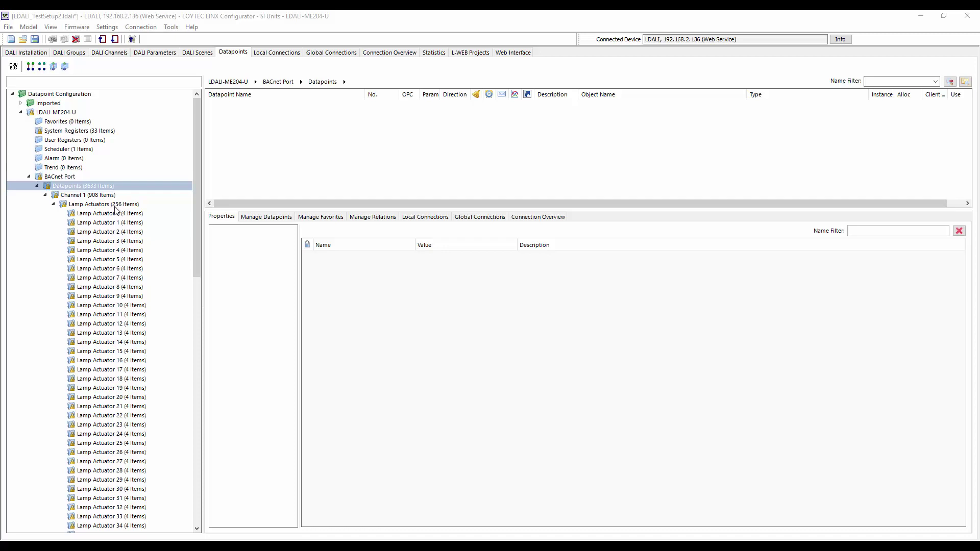
# Open Lamp Actuator 0's datapoints, scroll through Command's 63 states, then select Battery_Charge.
pyautogui.click(115, 214)
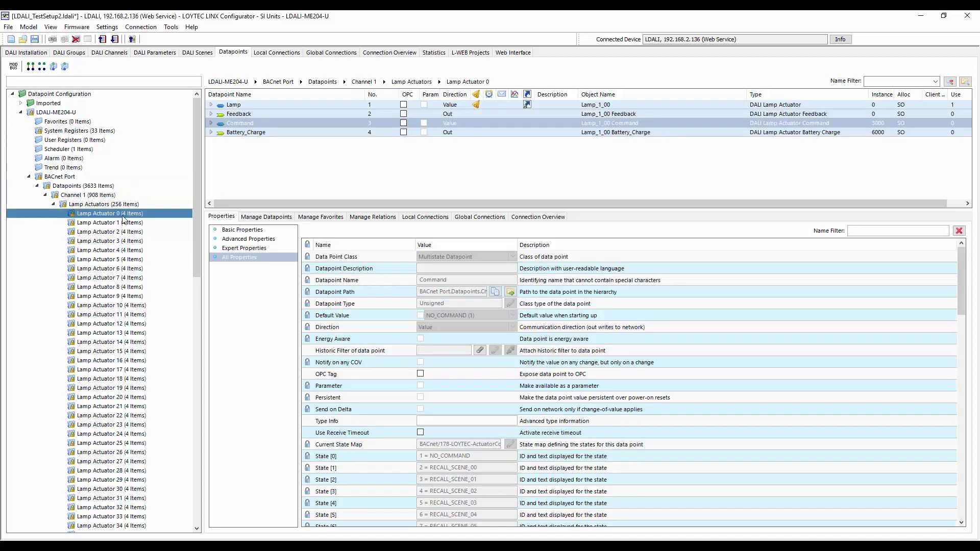
pyautogui.click(252, 123)
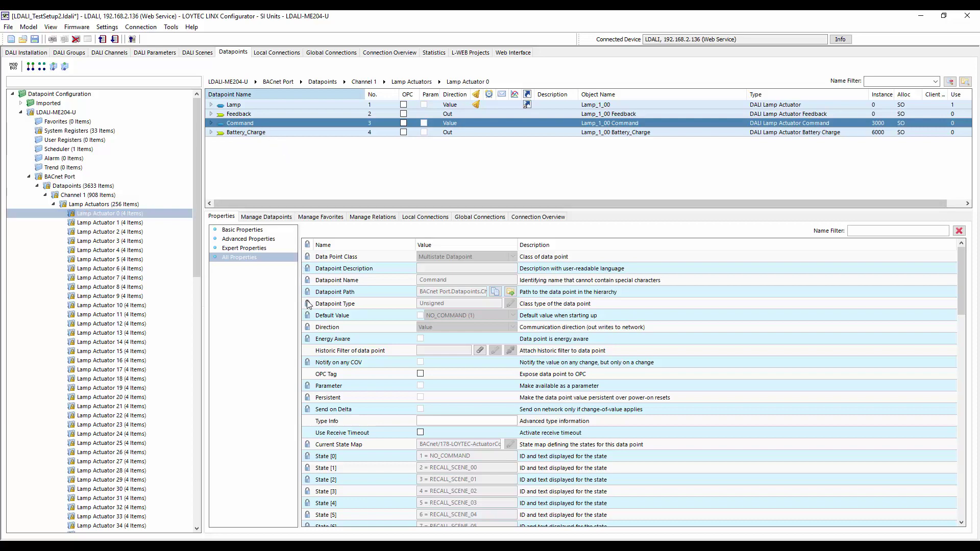
pyautogui.scroll(-3, 313, 319)
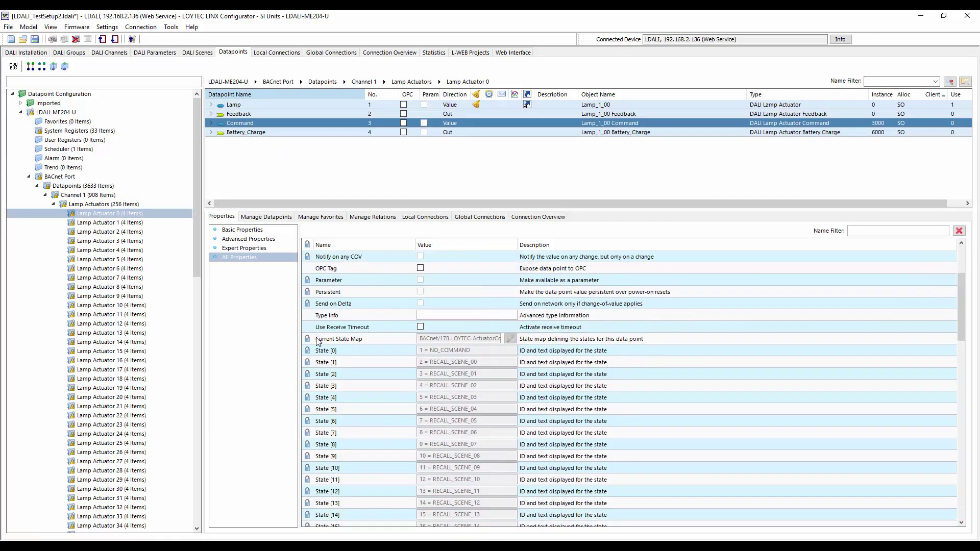
pyautogui.scroll(-4, 316, 347)
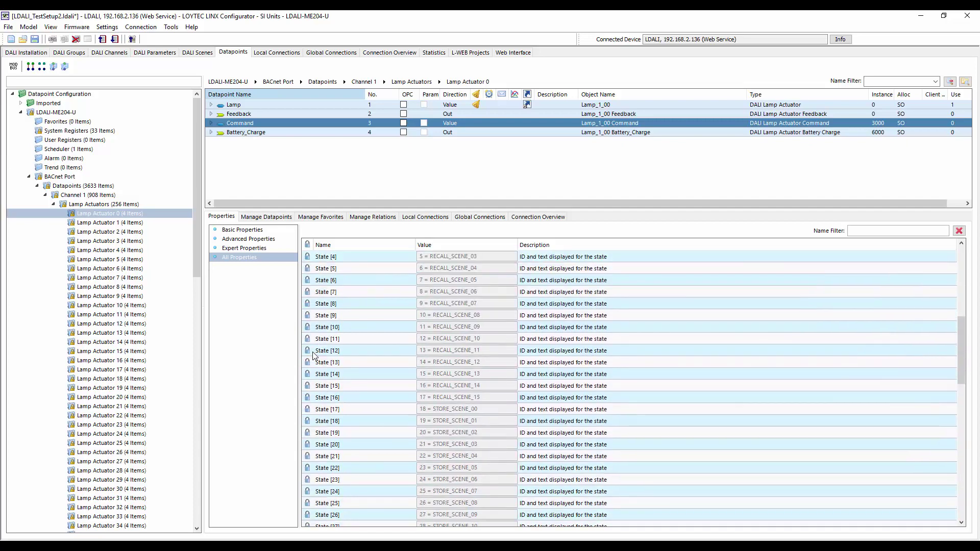
pyautogui.scroll(-6, 313, 356)
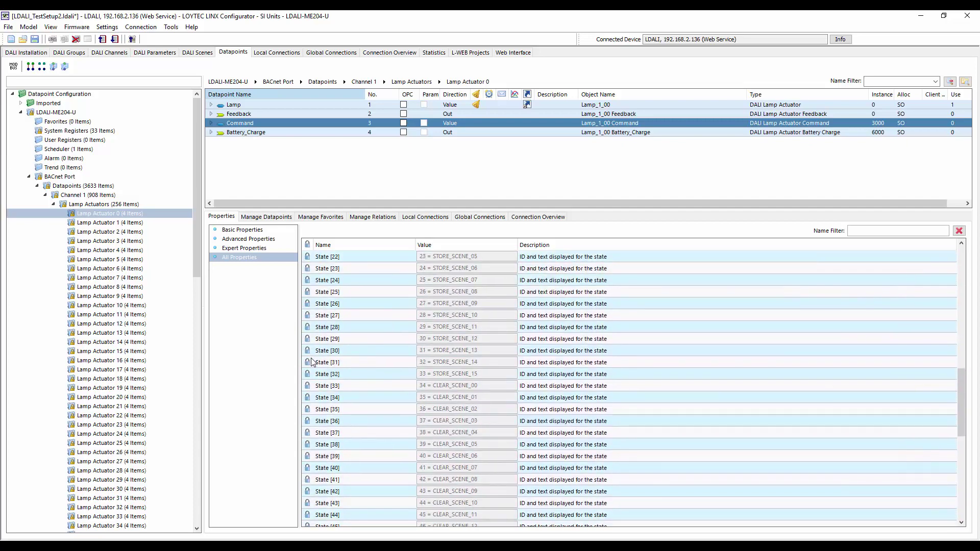
pyautogui.scroll(-7, 313, 362)
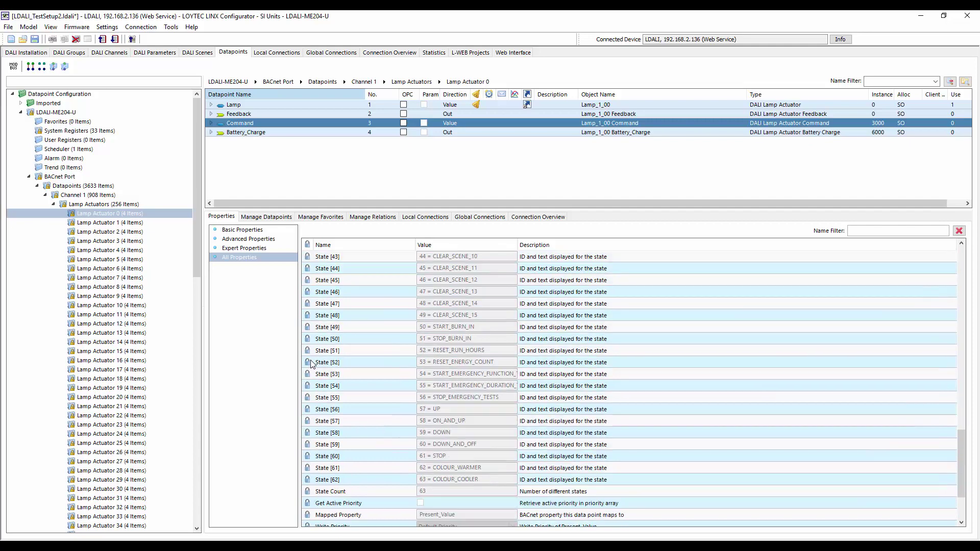
pyautogui.scroll(-4, 311, 363)
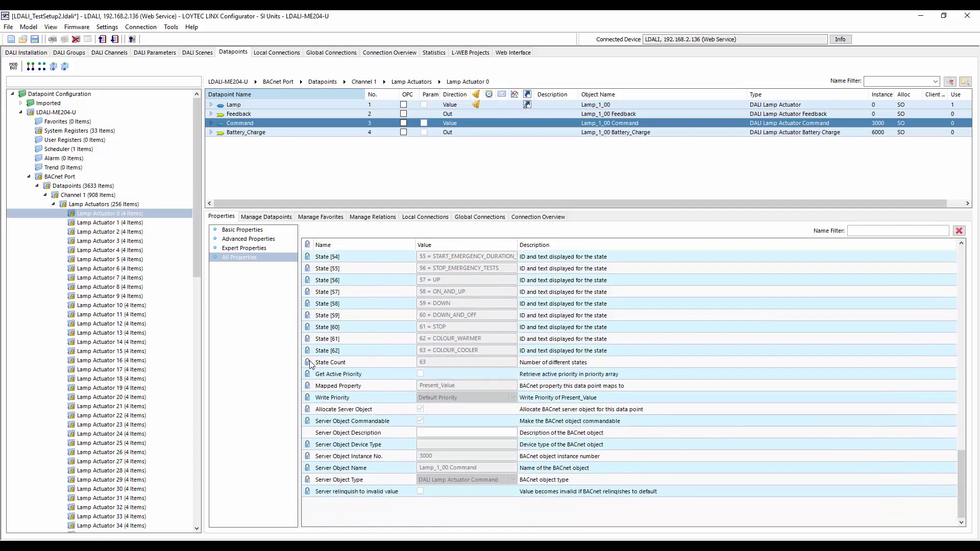
pyautogui.click(240, 134)
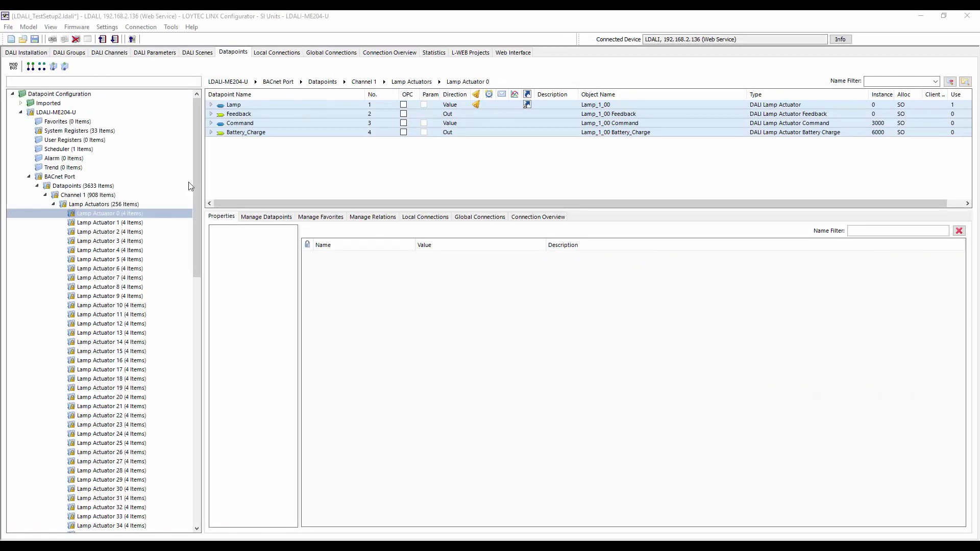
pyautogui.click(247, 124)
pyautogui.click(250, 133)
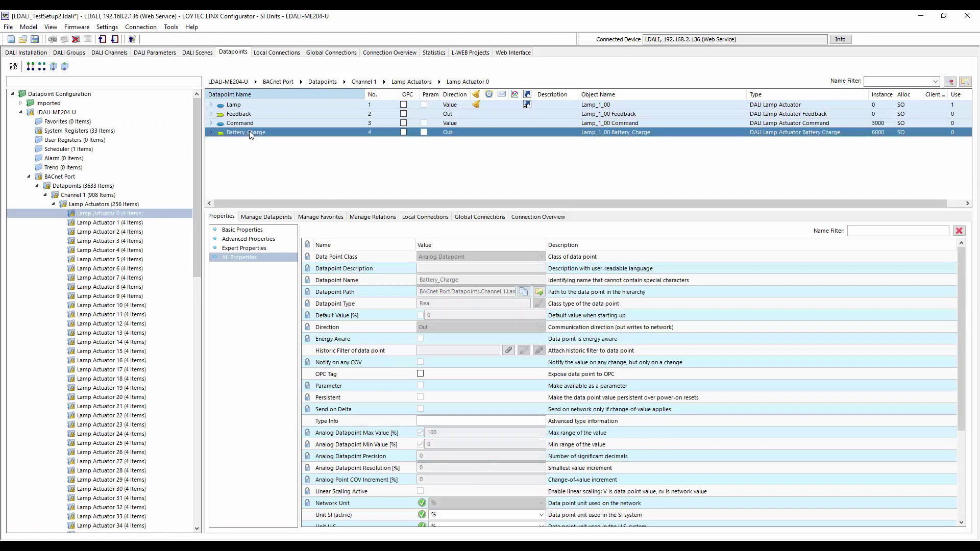
pyautogui.click(250, 124)
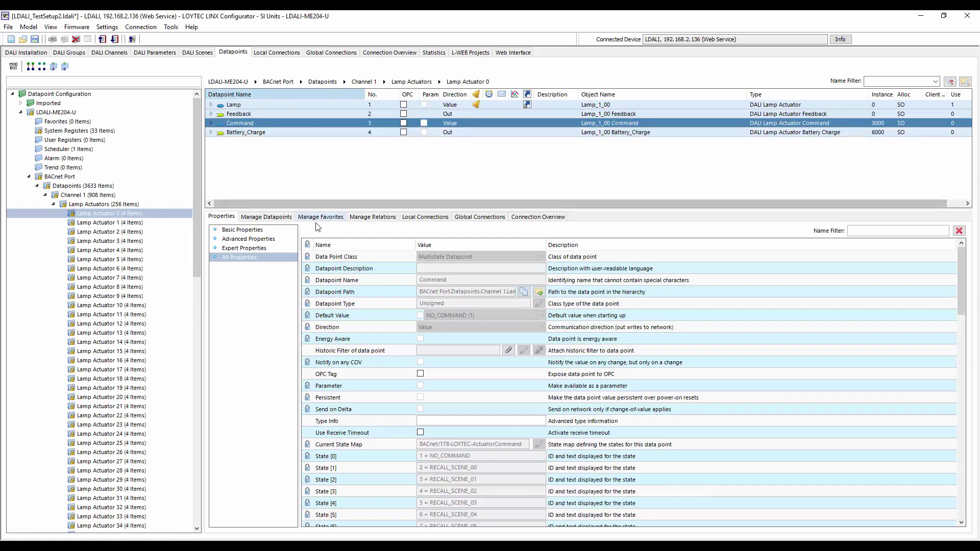
pyautogui.scroll(-7, 319, 306)
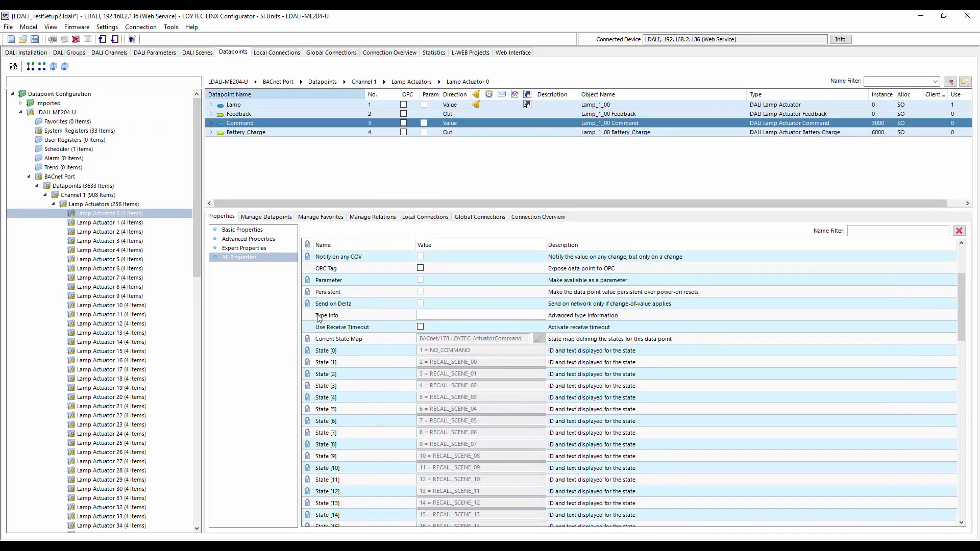
pyautogui.scroll(-12, 320, 316)
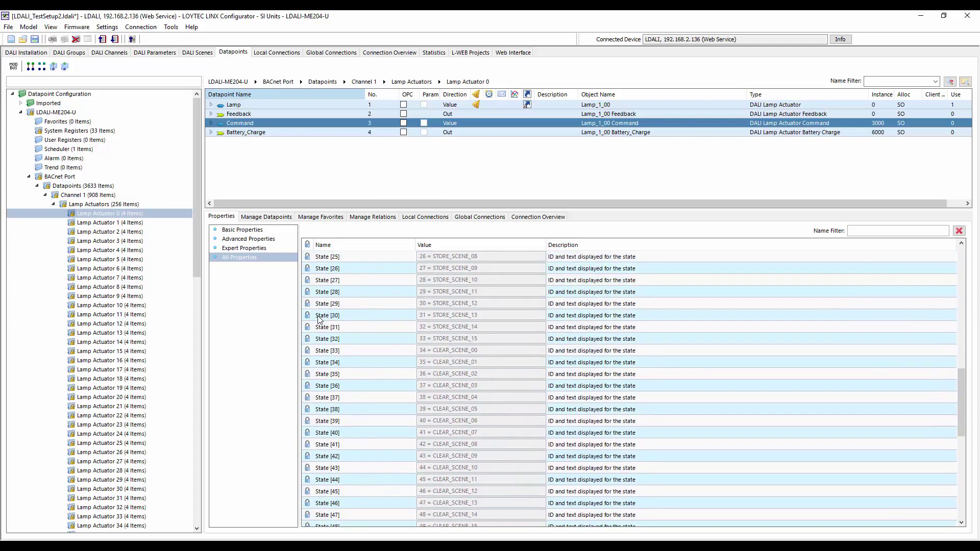
pyautogui.click(434, 409)
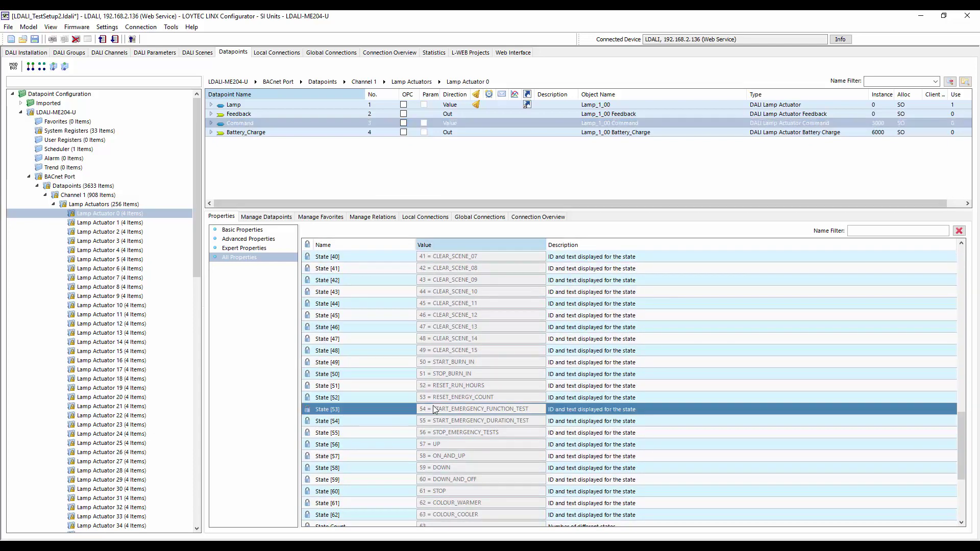
pyautogui.click(437, 422)
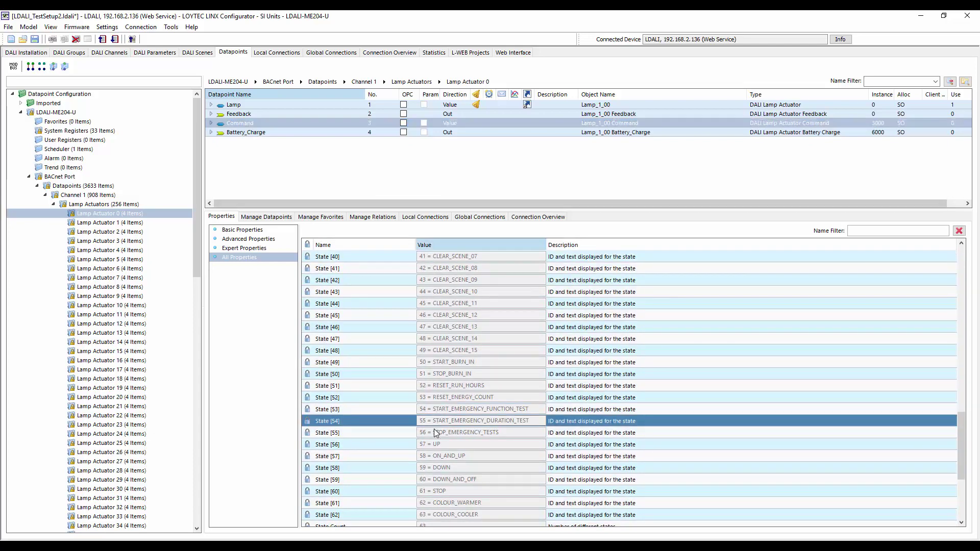
pyautogui.click(433, 432)
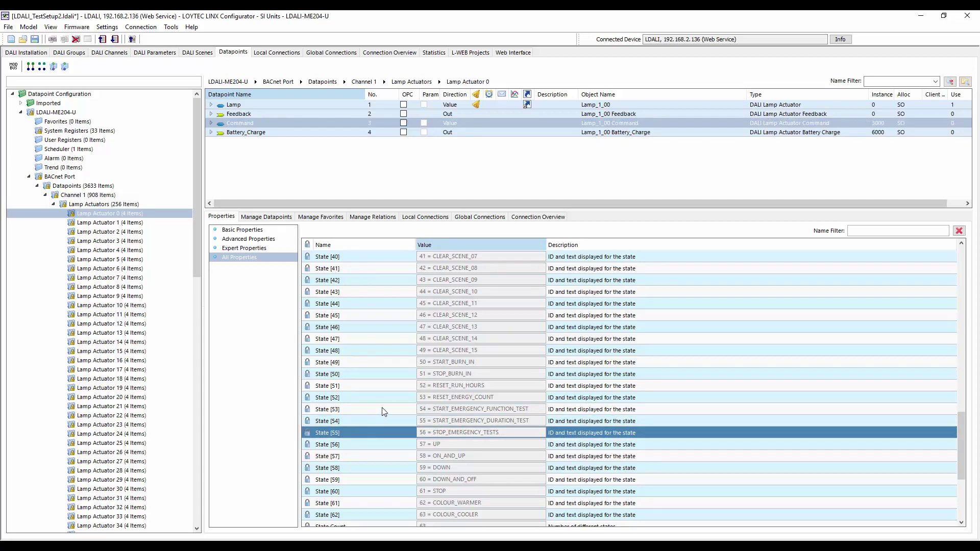
pyautogui.scroll(-1, 384, 412)
pyautogui.scroll(2, 384, 411)
pyautogui.click(394, 402)
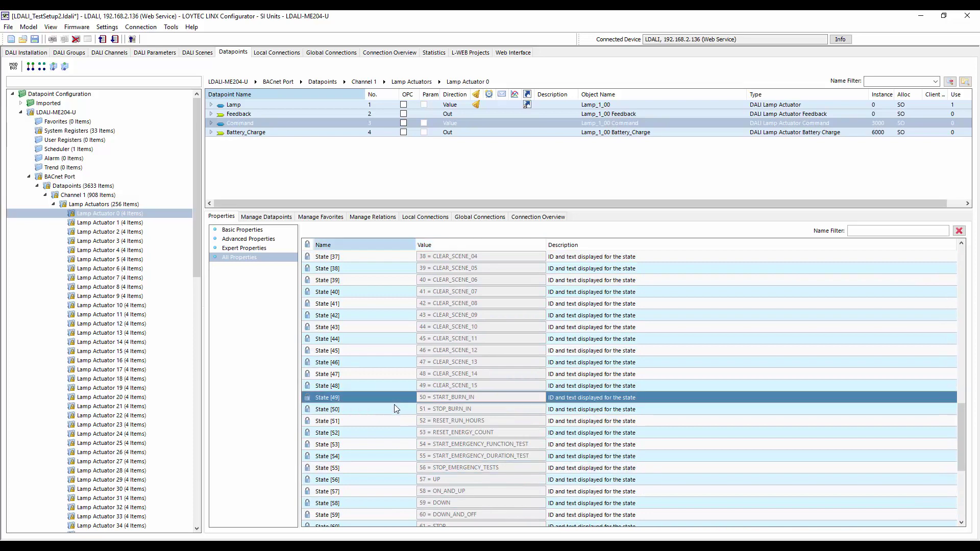
pyautogui.click(394, 407)
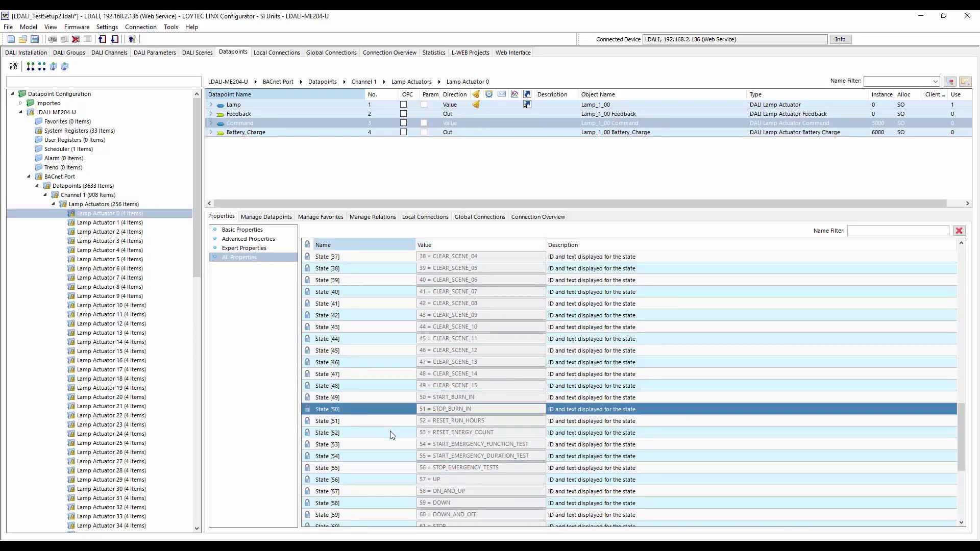
pyautogui.scroll(-1, 392, 434)
pyautogui.click(390, 389)
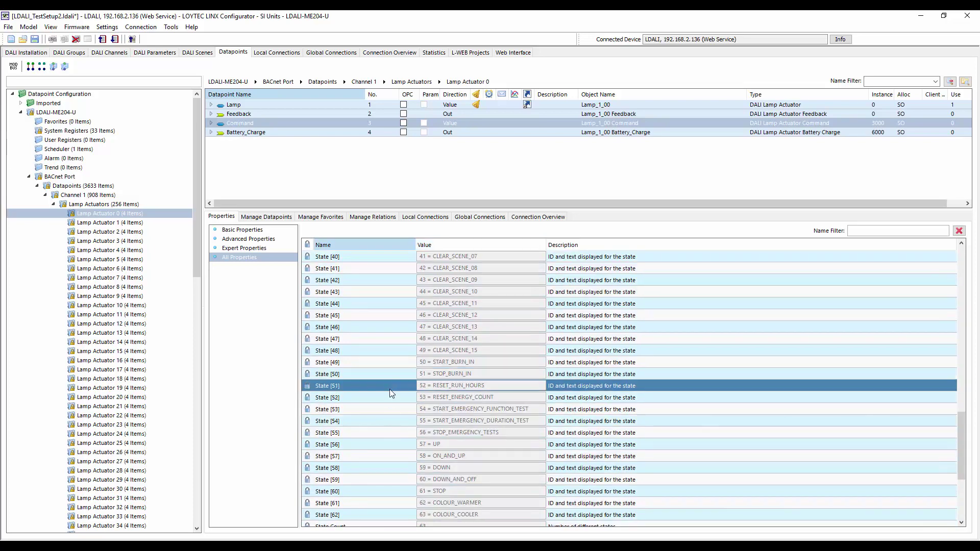
pyautogui.click(390, 397)
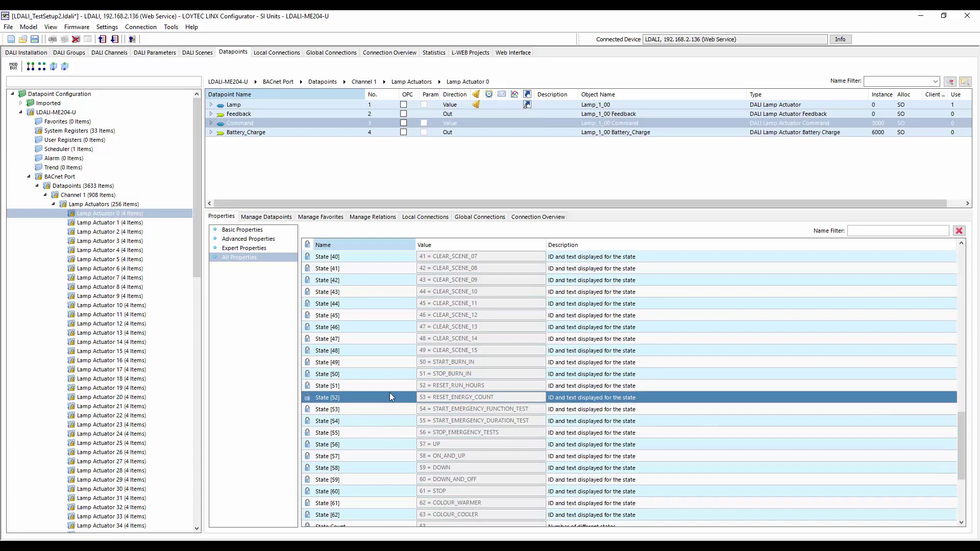
pyautogui.scroll(-1, 389, 405)
pyautogui.click(384, 409)
pyautogui.click(383, 421)
pyautogui.click(381, 432)
pyautogui.click(382, 440)
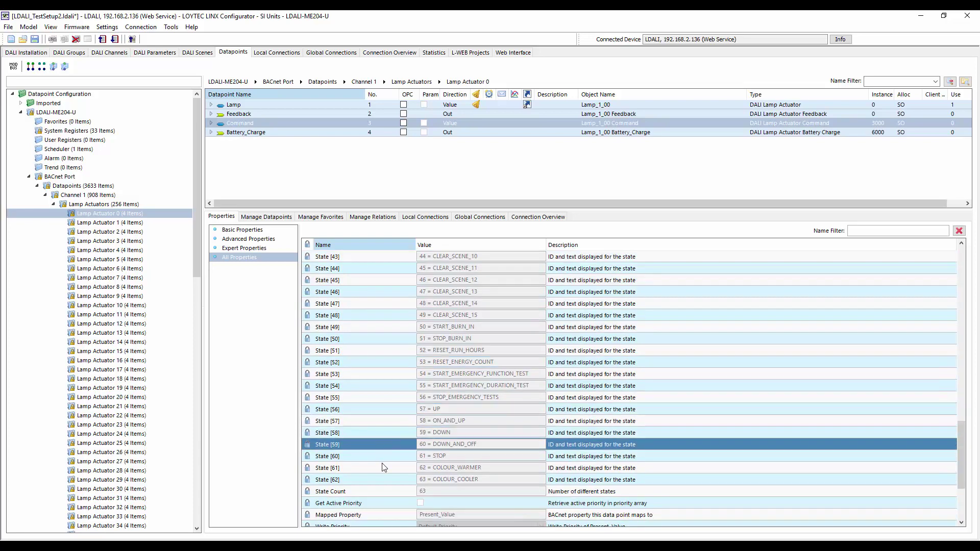
pyautogui.click(377, 460)
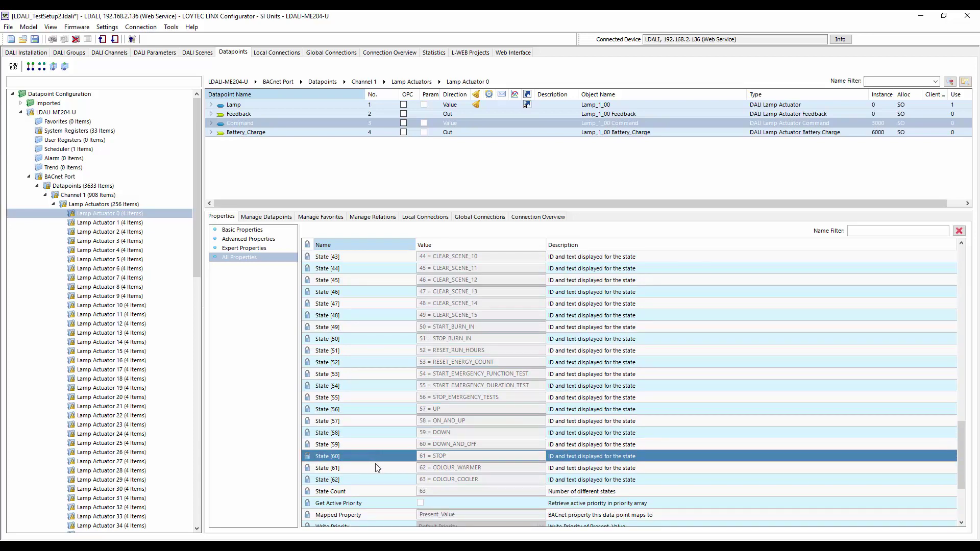
pyautogui.click(375, 468)
pyautogui.click(376, 479)
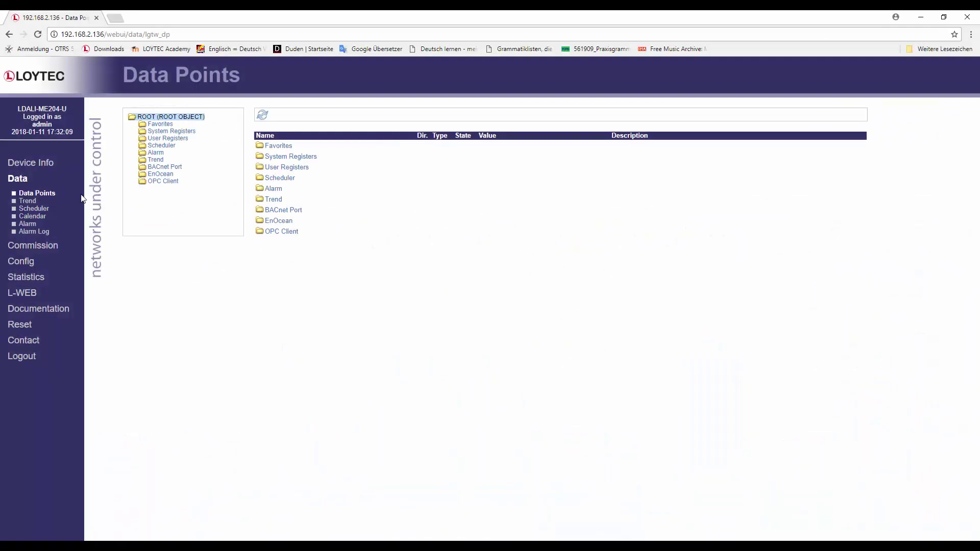
# Select the System Registers folder to list its data points, including firmware version 6.3.0.
pyautogui.click(169, 133)
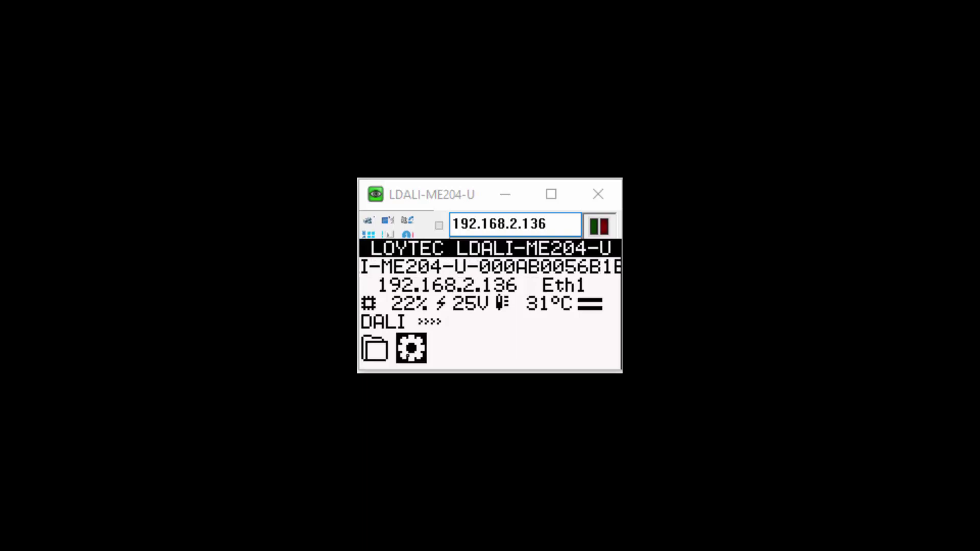
# On the LCD display, go to Device Settings > Device Management > USB Storage showing Firmware Update.
pyautogui.click(415, 341)
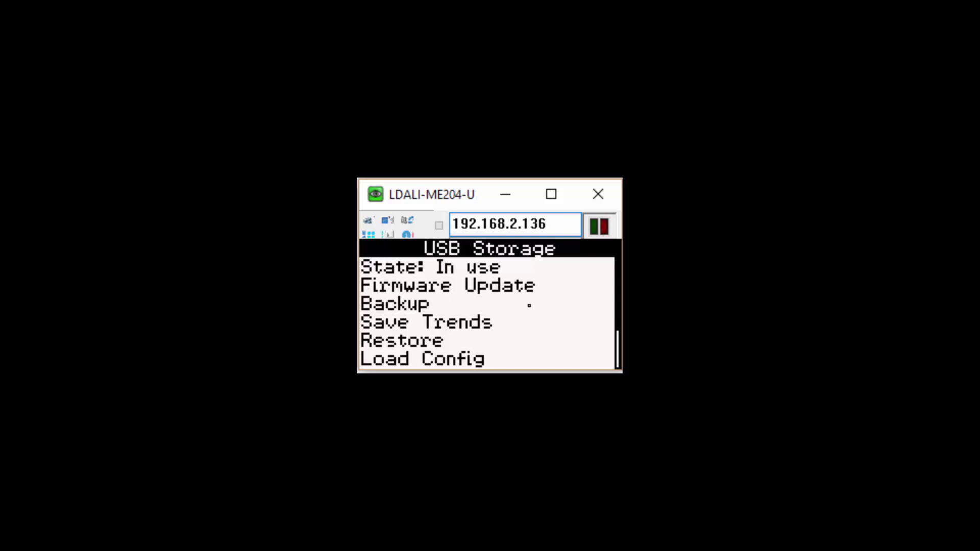
pyautogui.press('Down')
pyautogui.press('Down')
pyautogui.press('Down')
pyautogui.press('Down')
pyautogui.press('Down')
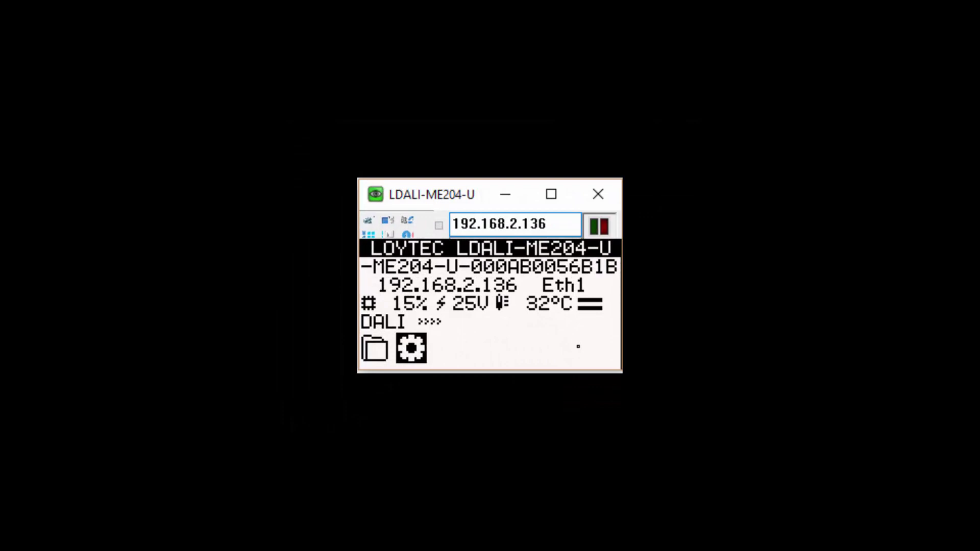
pyautogui.press('Return')
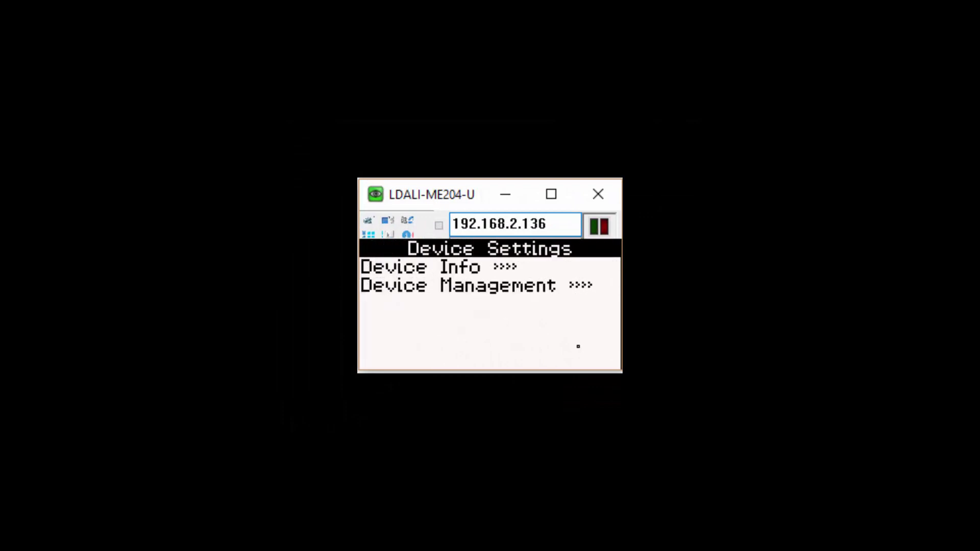
pyautogui.press('Down')
pyautogui.press('Down')
pyautogui.press('Return')
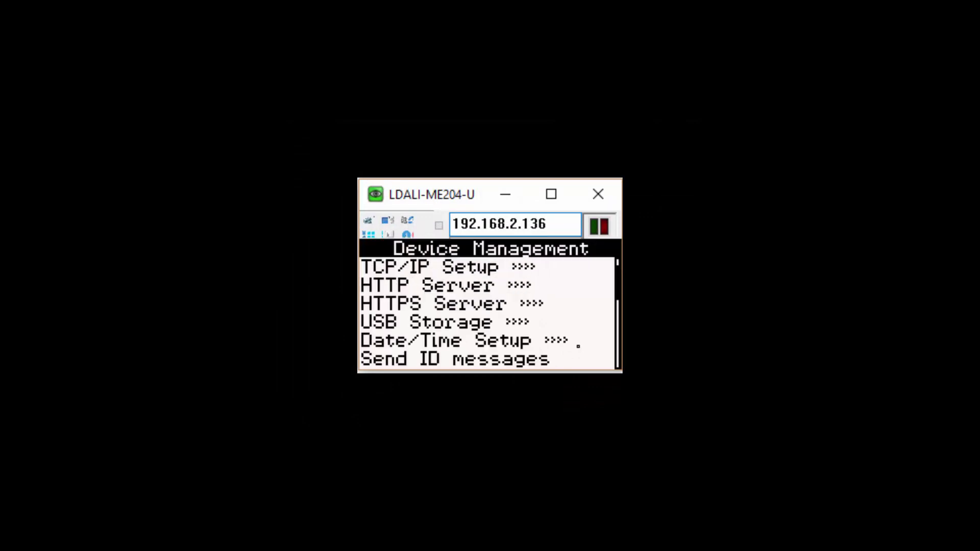
pyautogui.press('Down')
pyautogui.press('Down')
pyautogui.press('Down')
pyautogui.press('Down')
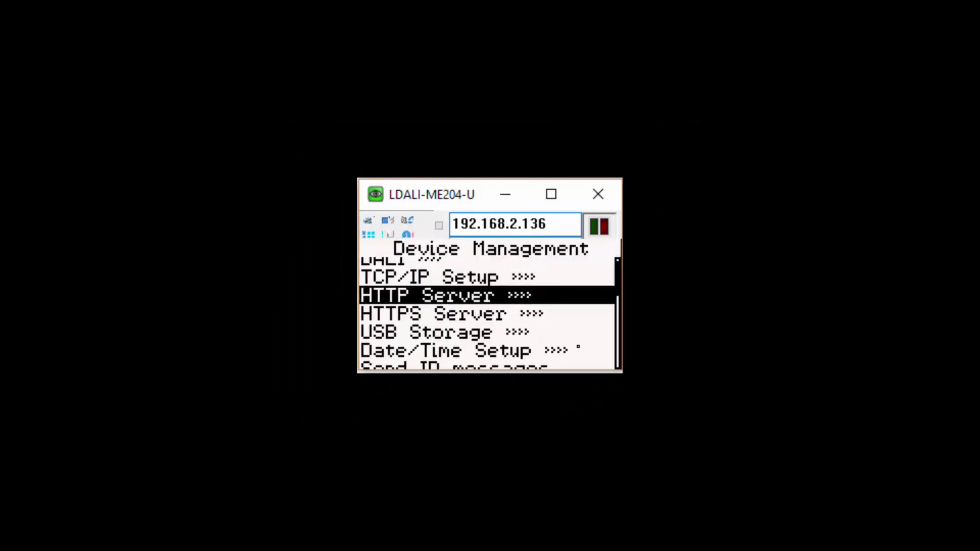
pyautogui.press('Down')
pyautogui.press('Return')
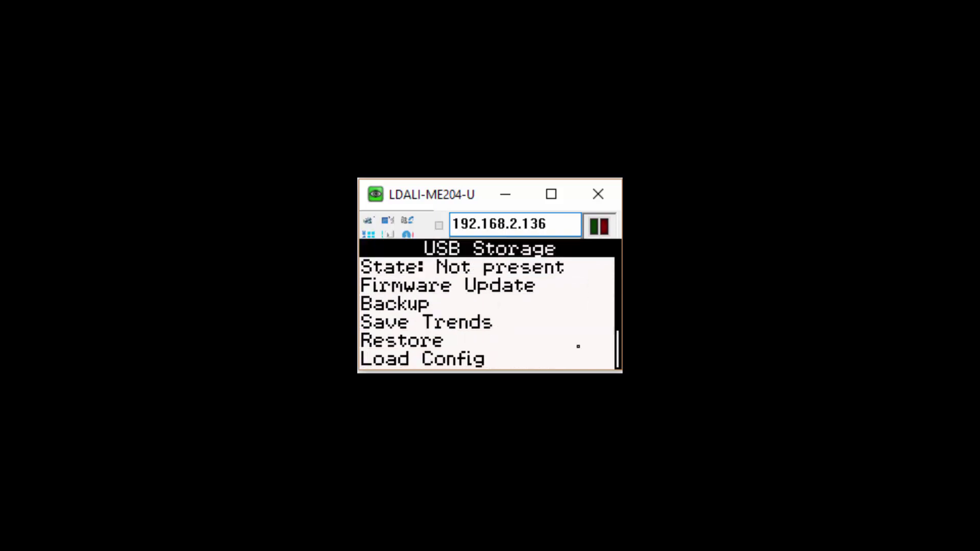
pyautogui.press('Down')
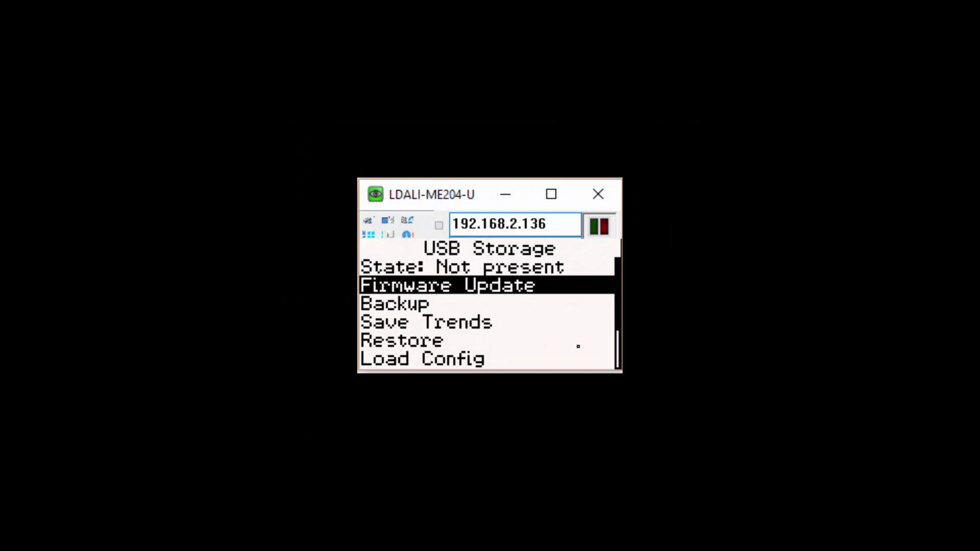
pyautogui.press('Print')
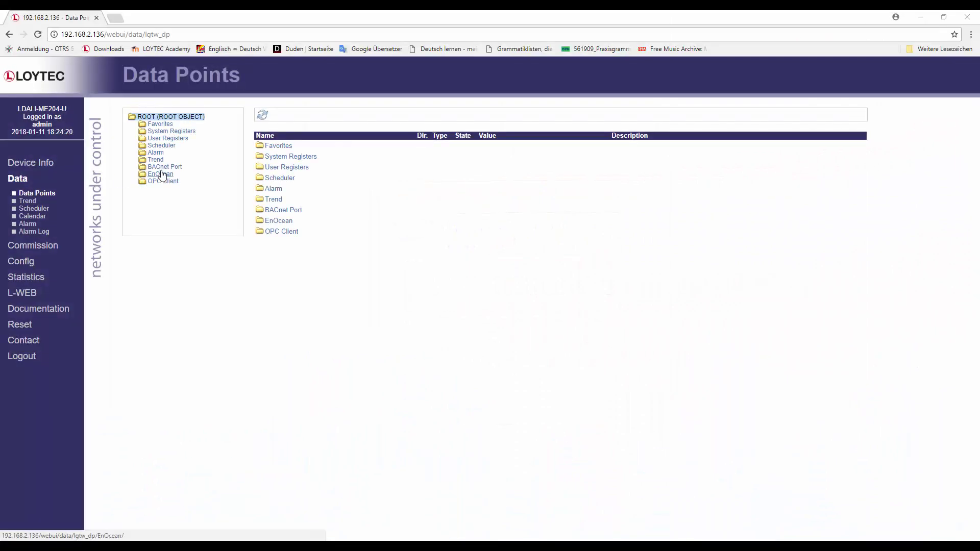
# Navigate BACnet Port > Datapoints > Channel 4 > Constant Light Controller 0 and open Reliability's details.
pyautogui.click(164, 167)
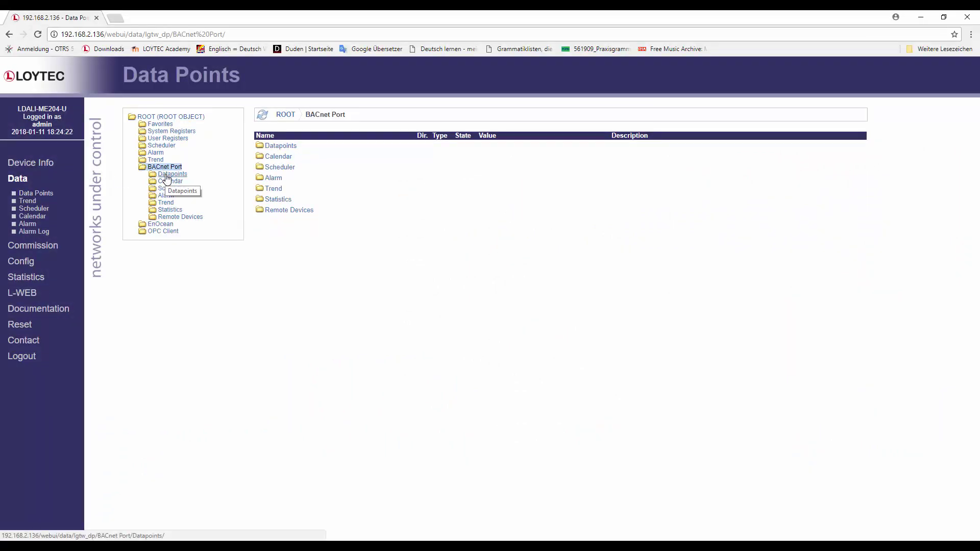
pyautogui.click(166, 175)
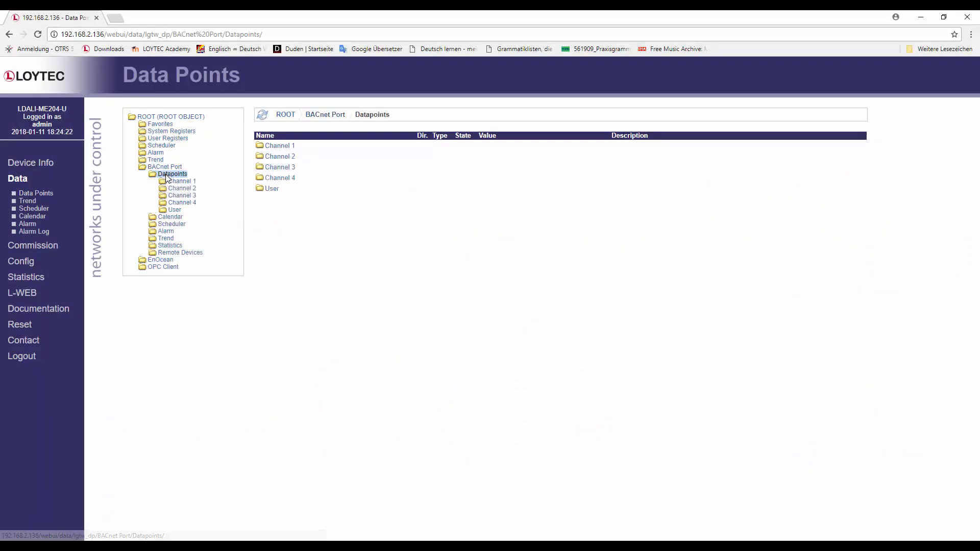
pyautogui.click(173, 205)
pyautogui.click(187, 246)
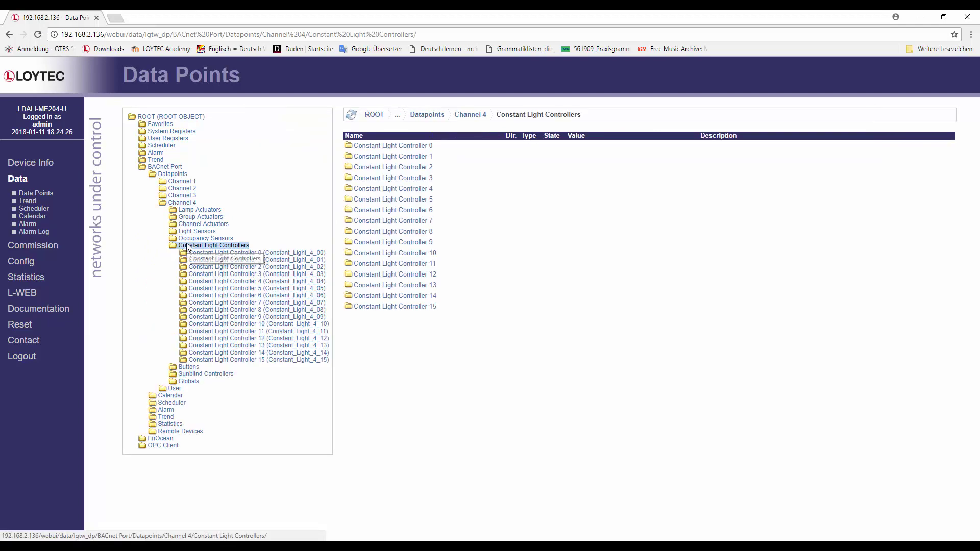
pyautogui.click(196, 254)
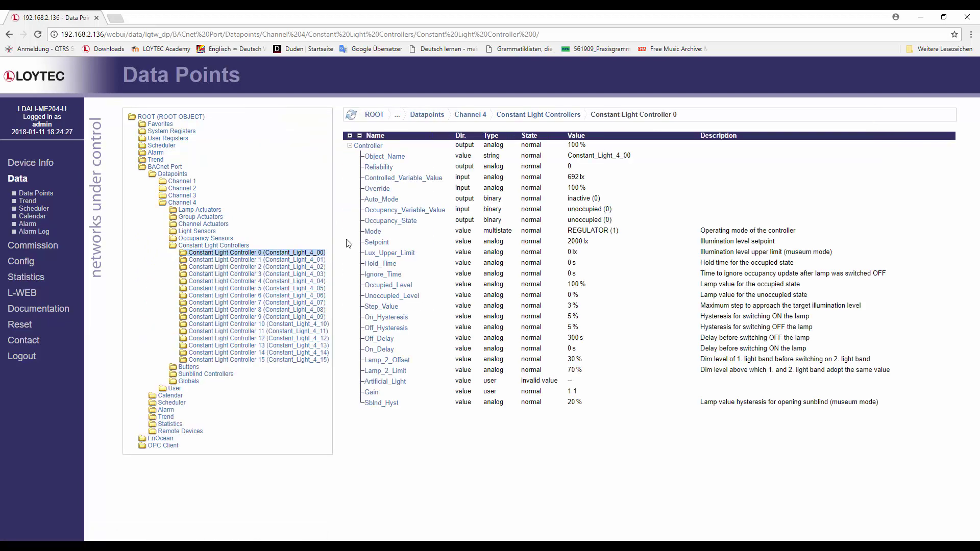
pyautogui.click(371, 168)
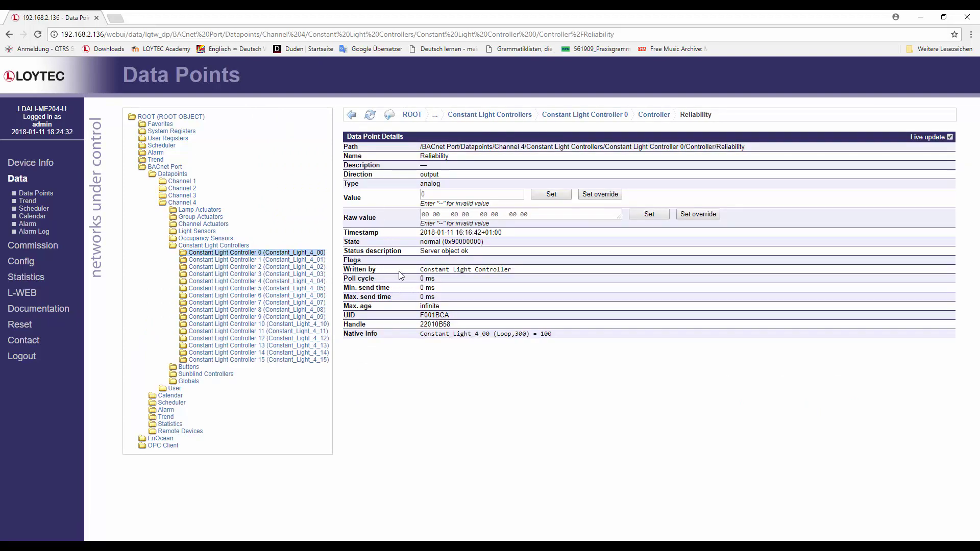
# Go from the Data Points root to the Config > Passwords page.
pyautogui.click(26, 188)
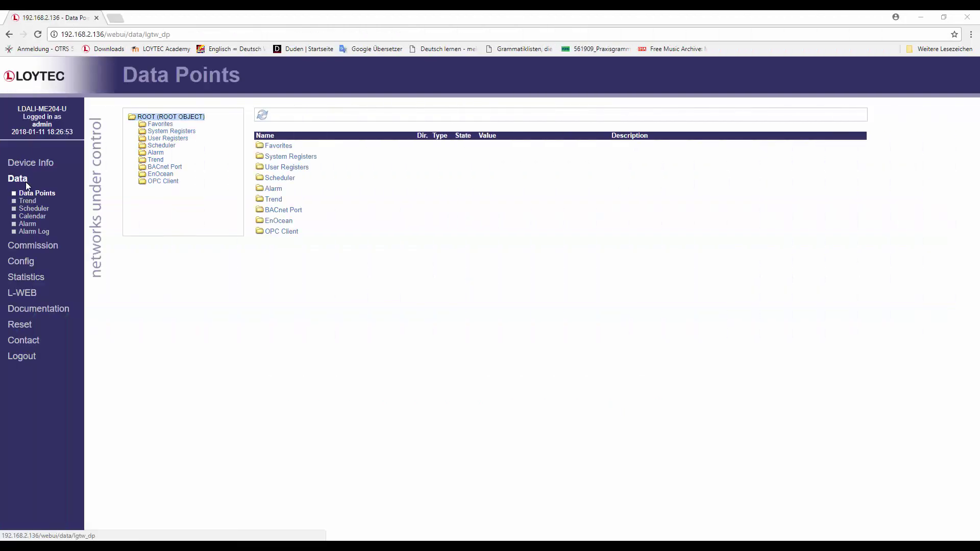
pyautogui.click(23, 261)
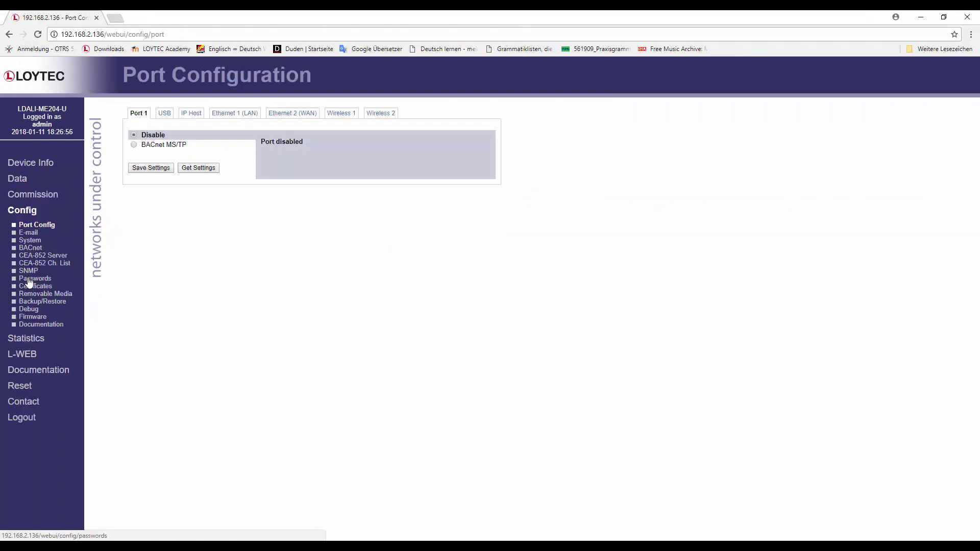
pyautogui.click(29, 280)
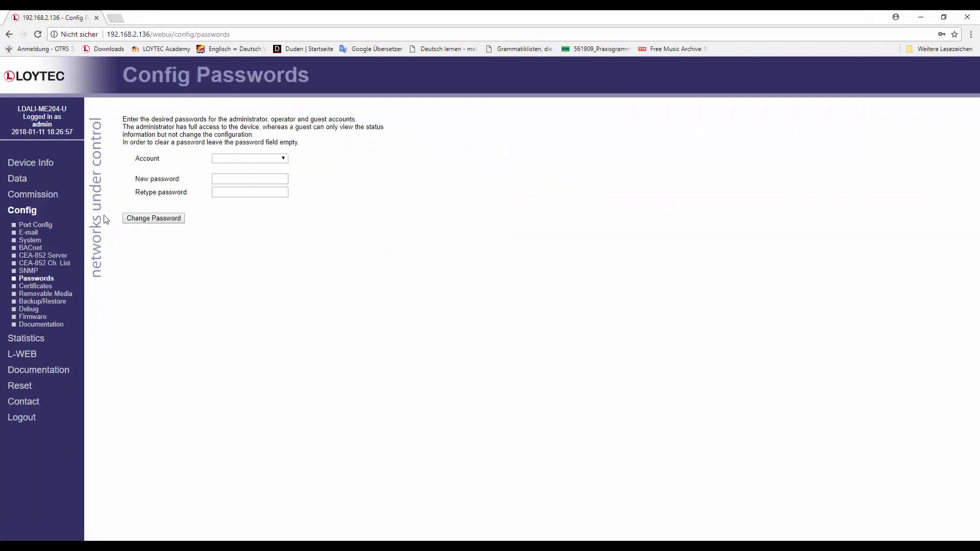